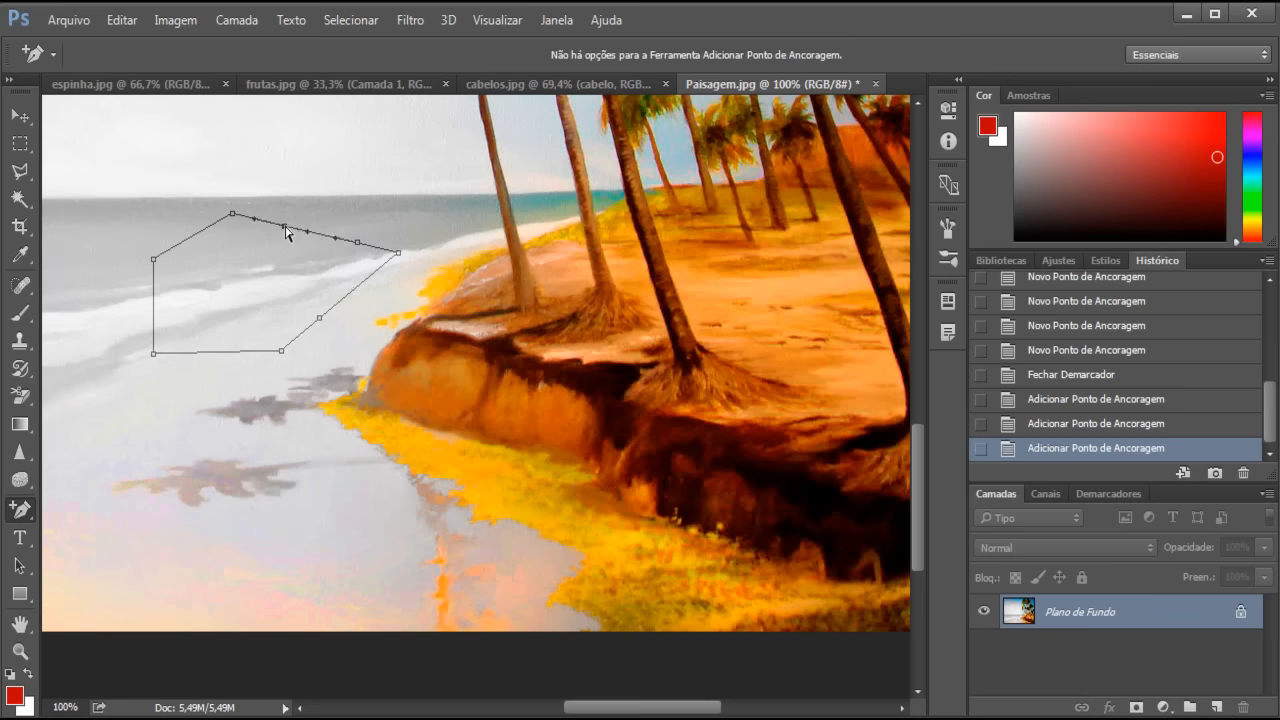
- Drag four of the path's anchors so its top edge curves into a wavy outline over the sea
{"action": "left_click_drag", "start_coordinate": [285, 230], "coordinate": [311, 158]}
{"action": "left_click_drag", "start_coordinate": [358, 247], "coordinate": [431, 205]}
{"action": "left_click_drag", "start_coordinate": [235, 220], "coordinate": [251, 259]}
{"action": "left_click_drag", "start_coordinate": [155, 263], "coordinate": [208, 215]}
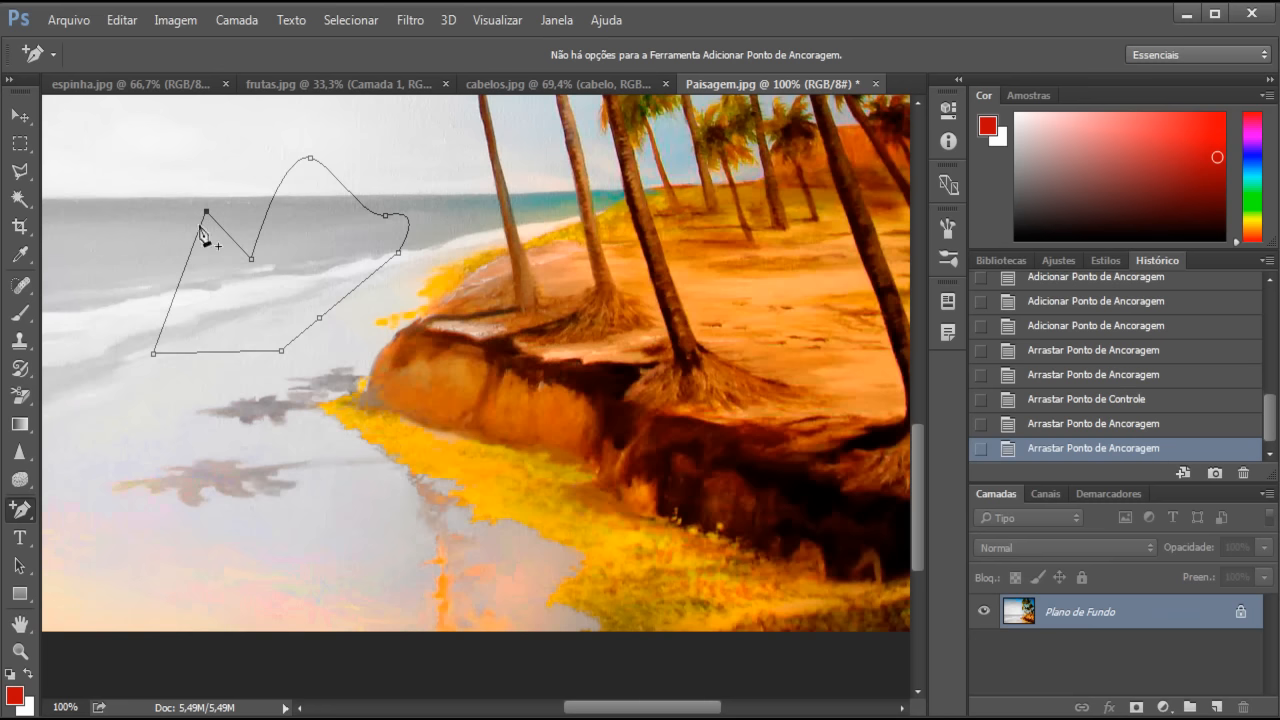
- Turn the curved path into a selection with Criar Seleção, then deselect with Ctrl+D
{"action": "right_click", "coordinate": [280, 264]}
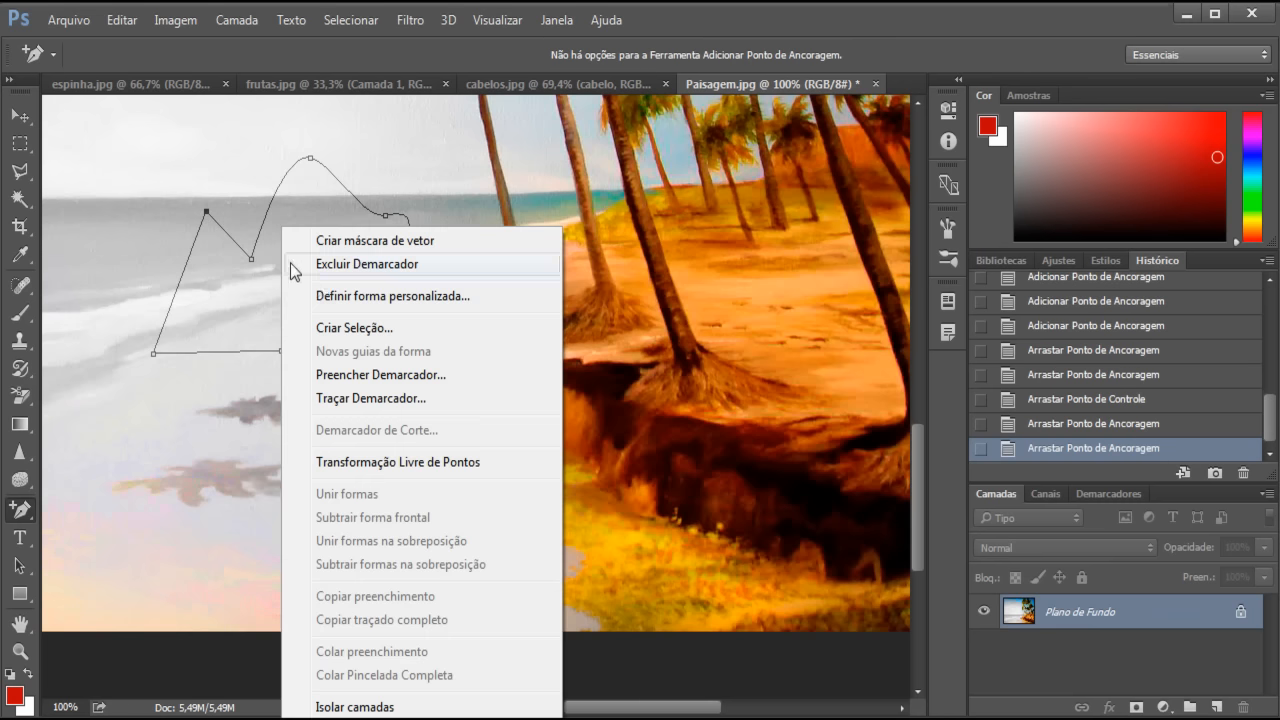
{"action": "left_click", "coordinate": [370, 330]}
{"action": "left_click", "coordinate": [780, 228]}
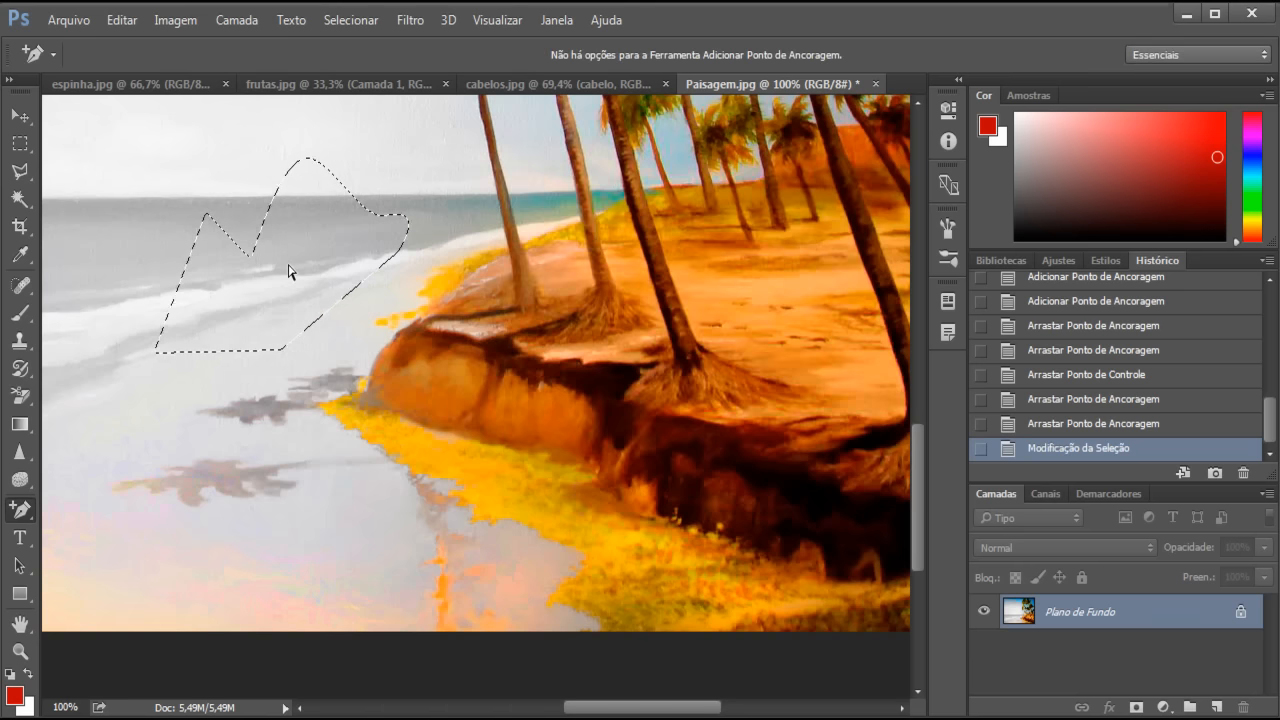
{"action": "key", "text": "ctrl+d"}
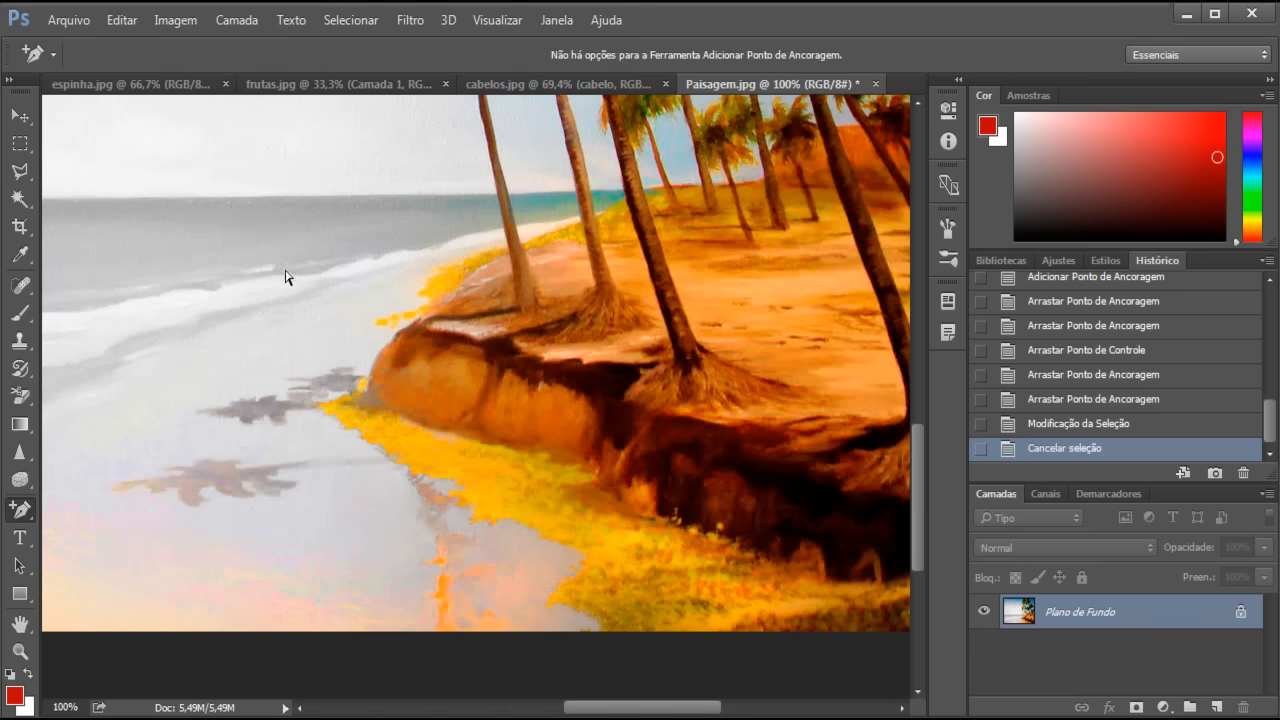
{"action": "left_click", "coordinate": [22, 517]}
- Draw a closed six-anchor Pen path over the sea and shore
{"action": "left_click", "coordinate": [87, 510]}
{"action": "left_click", "coordinate": [188, 338]}
{"action": "left_click", "coordinate": [303, 209]}
{"action": "left_click", "coordinate": [383, 268]}
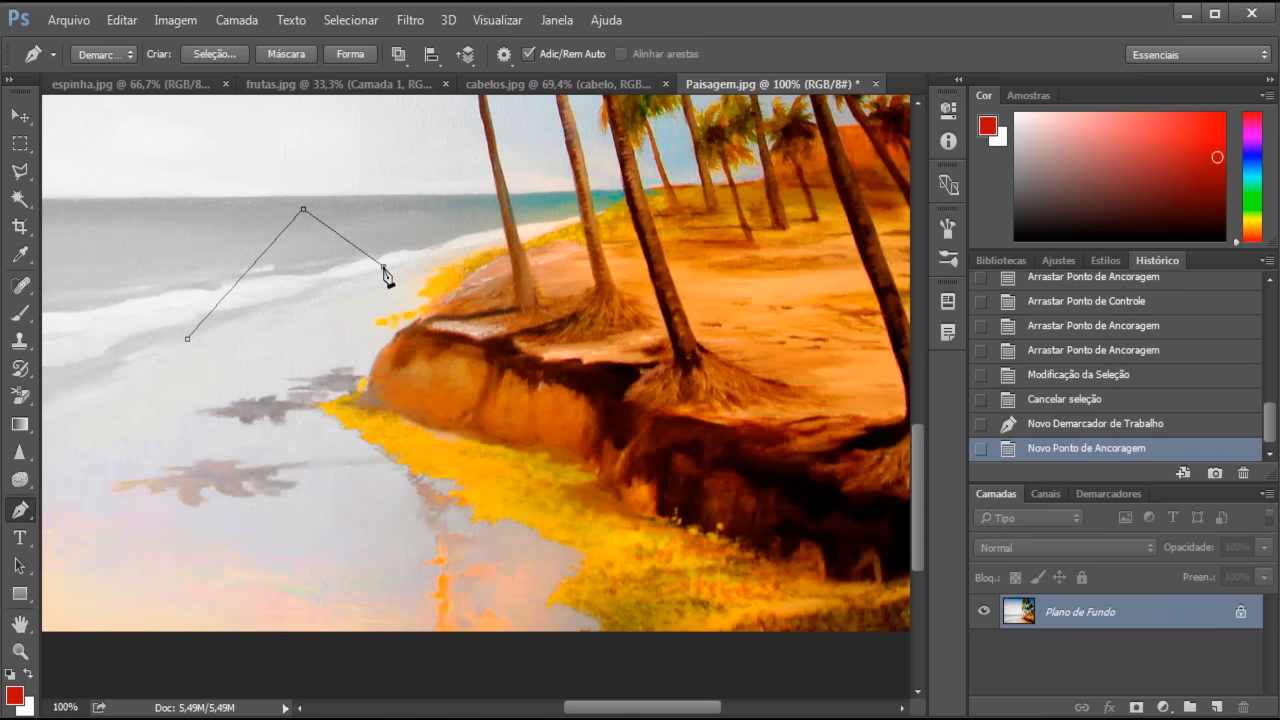
{"action": "left_click", "coordinate": [370, 396]}
{"action": "left_click", "coordinate": [273, 447]}
{"action": "left_click", "coordinate": [184, 415]}
{"action": "left_click", "coordinate": [188, 338]}
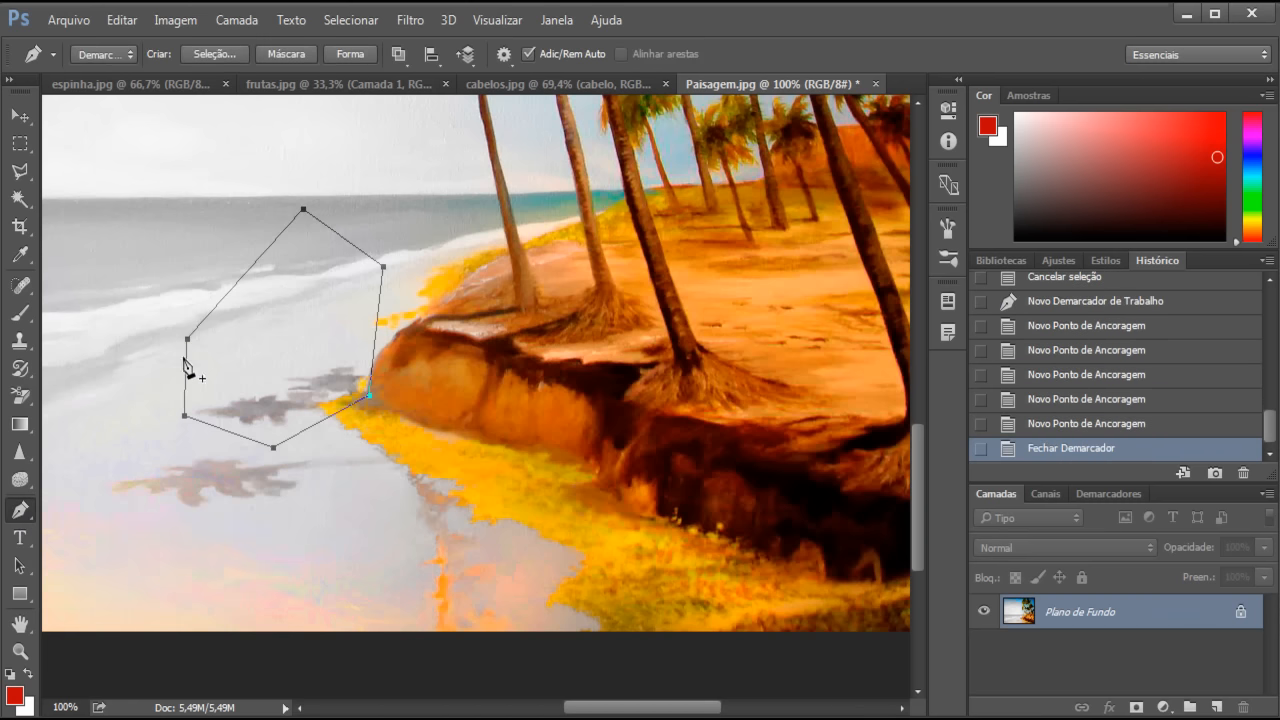
- Delete the path's bottom and top anchors, leaving a four-sided shape
{"action": "left_click", "coordinate": [31, 508]}
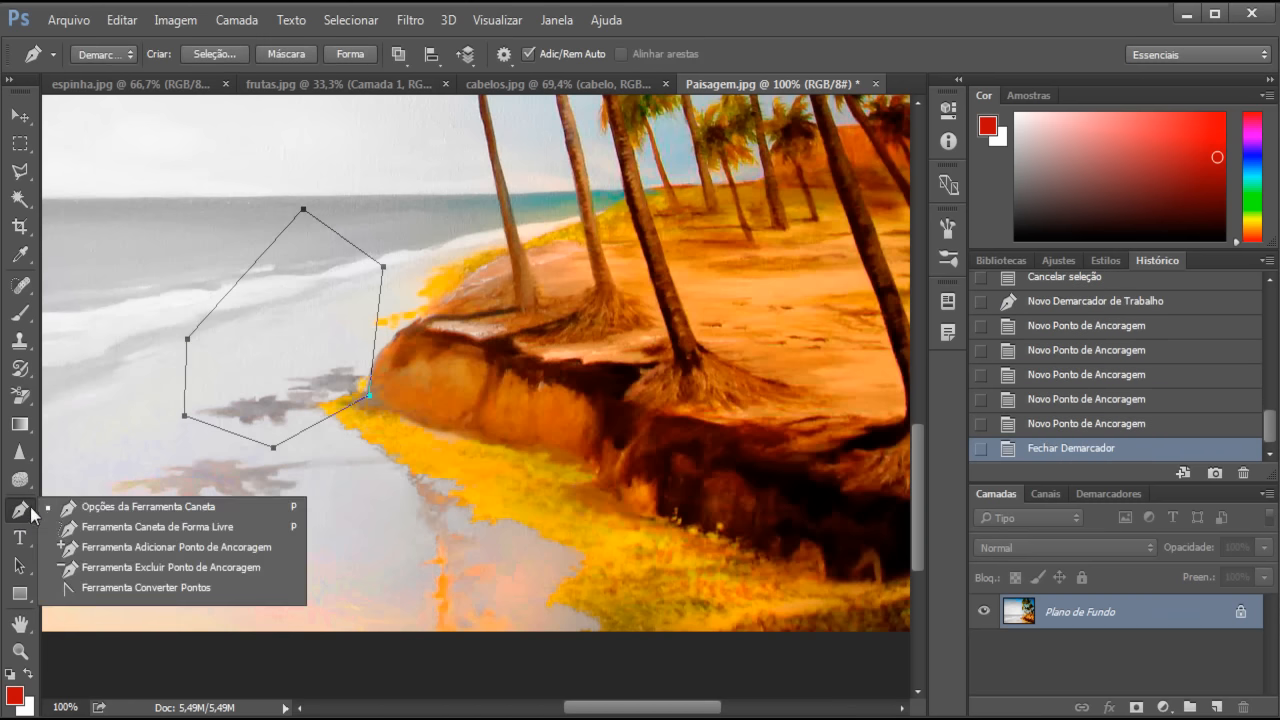
{"action": "left_click", "coordinate": [128, 567]}
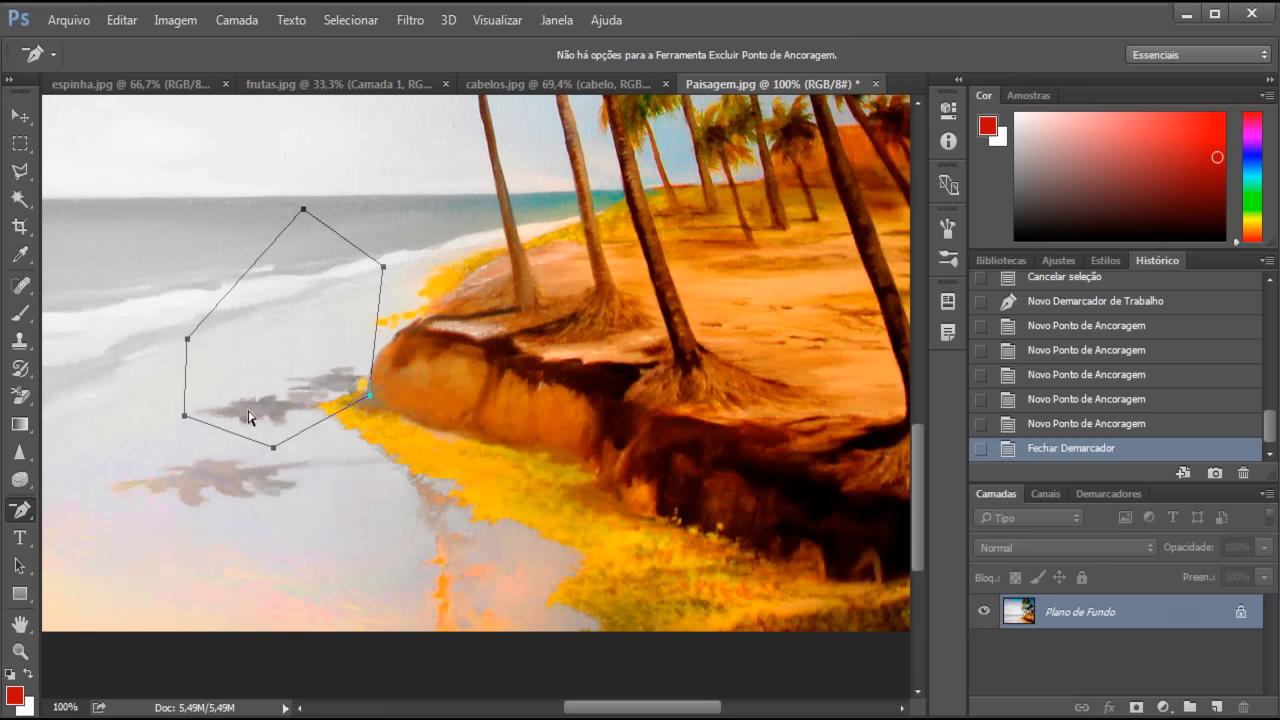
{"action": "left_click", "coordinate": [274, 448]}
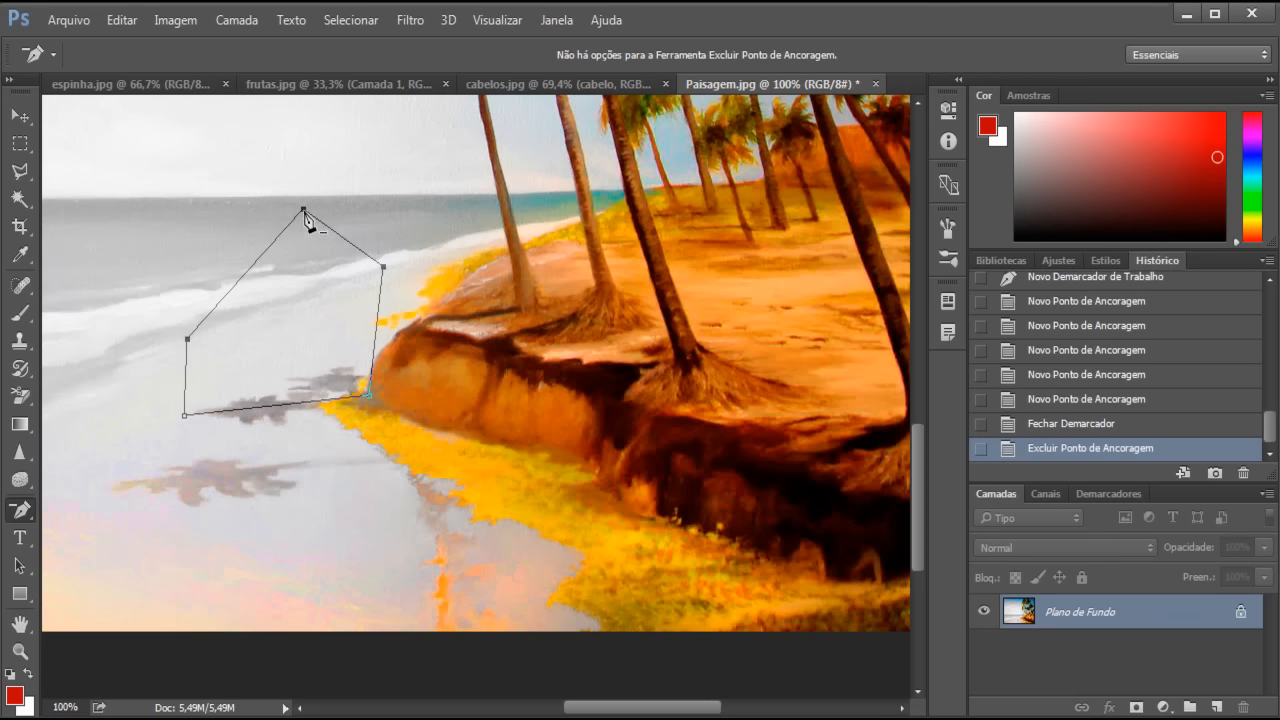
{"action": "left_click", "coordinate": [303, 210]}
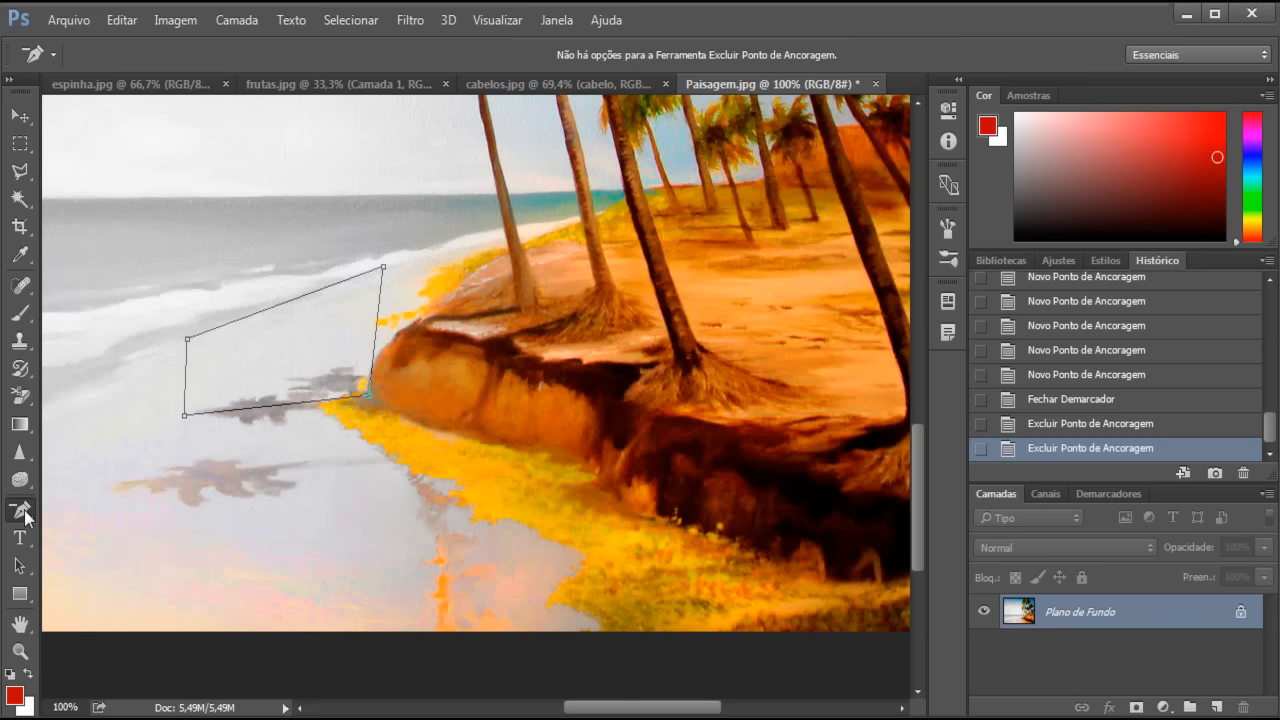
{"action": "left_click", "coordinate": [26, 512]}
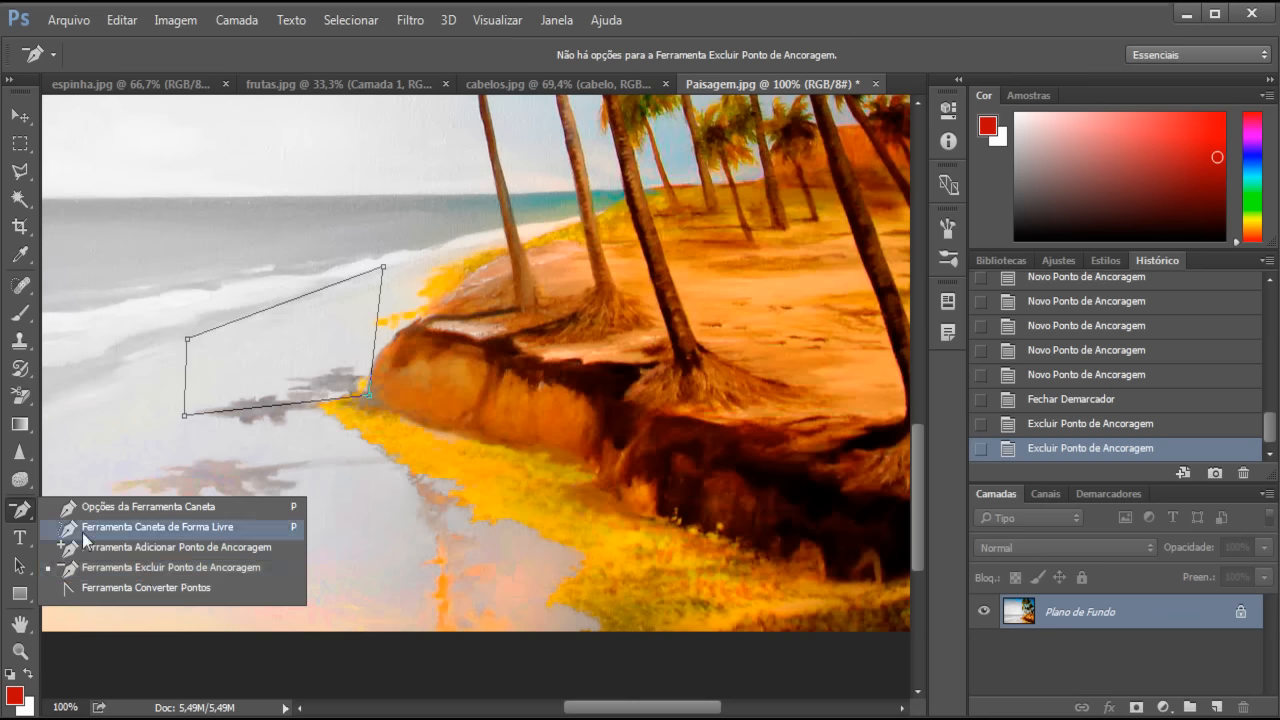
- With Convert Point, keep the lower-right anchor a sharp corner and move it further down the shore
{"action": "left_click", "coordinate": [156, 587]}
{"action": "left_click_drag", "start_coordinate": [369, 398], "coordinate": [334, 483]}
{"action": "left_click", "coordinate": [369, 398]}
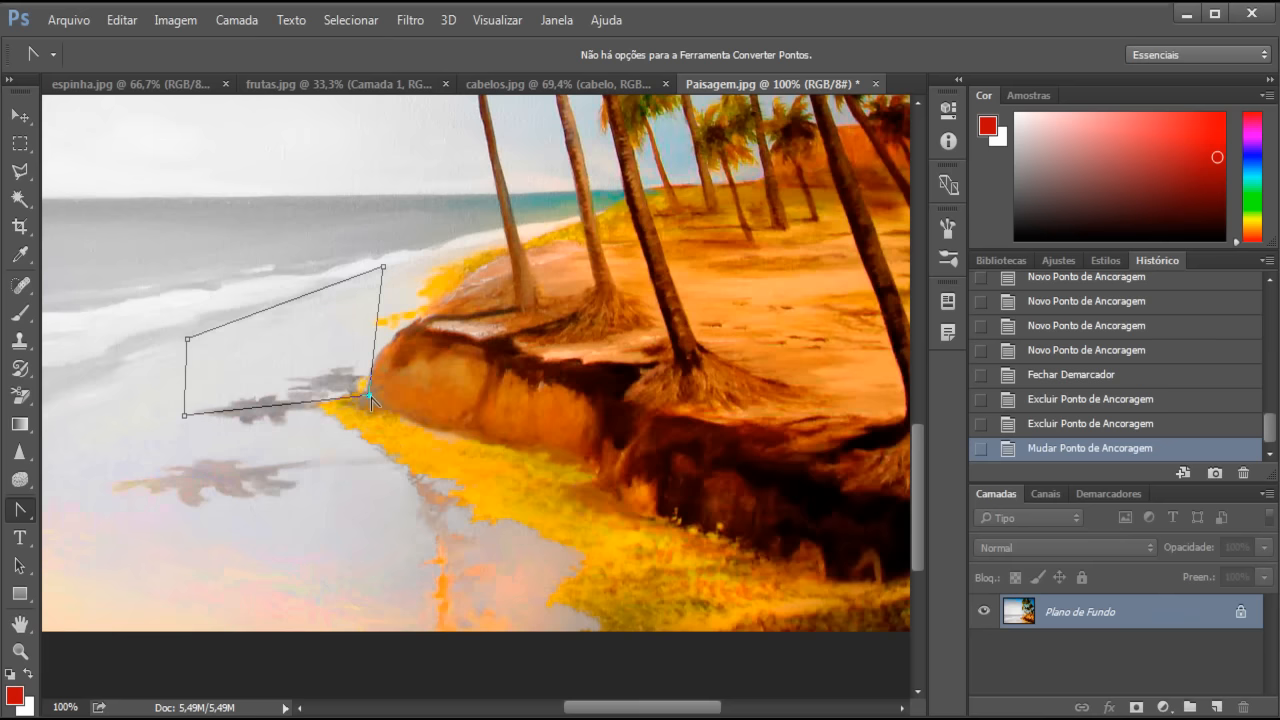
{"action": "left_click_drag", "start_coordinate": [369, 397], "coordinate": [405, 523]}
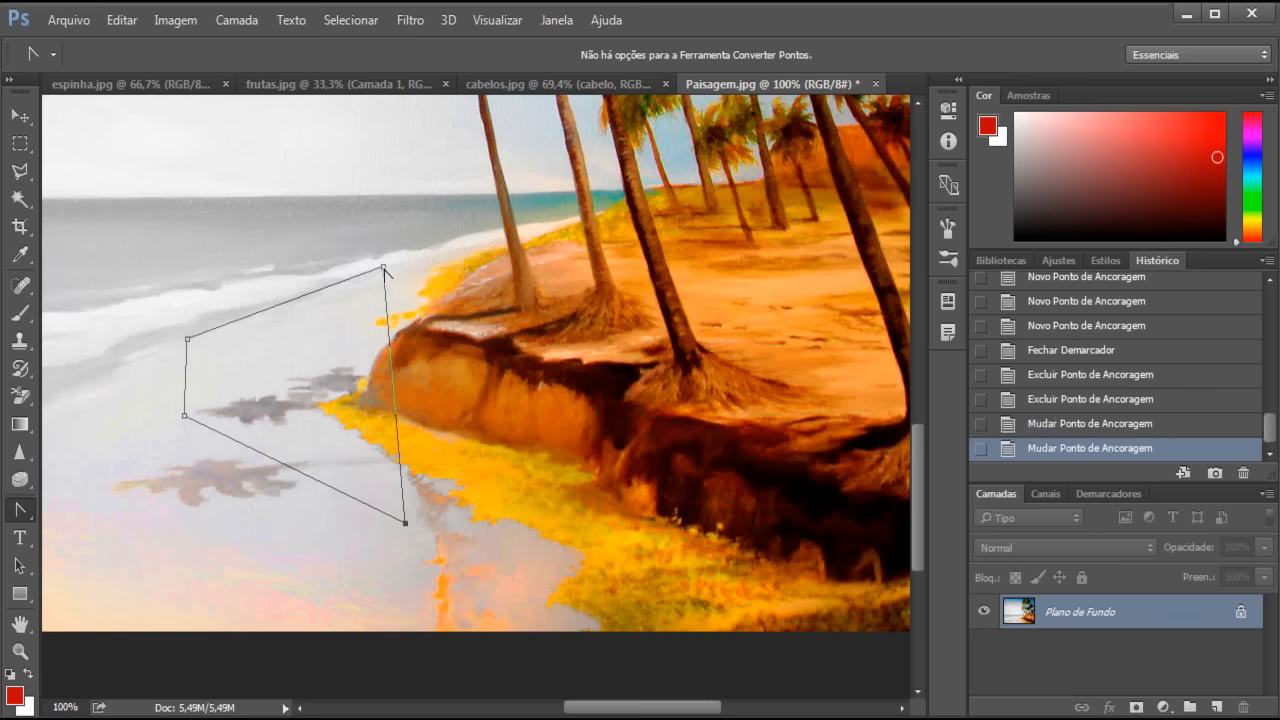
- Stretch the top anchor toward the palm trees, curve the top side, and hide the path
{"action": "left_click_drag", "start_coordinate": [383, 267], "coordinate": [573, 214]}
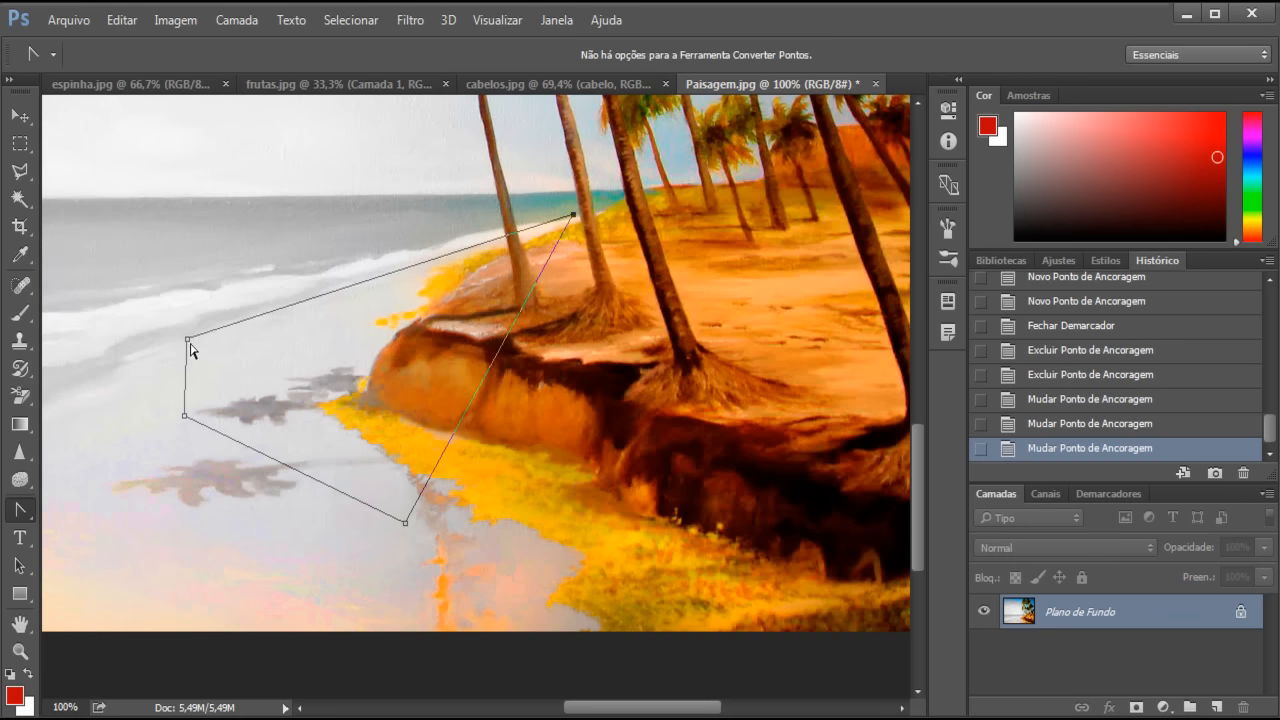
{"action": "left_click_drag", "start_coordinate": [191, 349], "coordinate": [195, 259]}
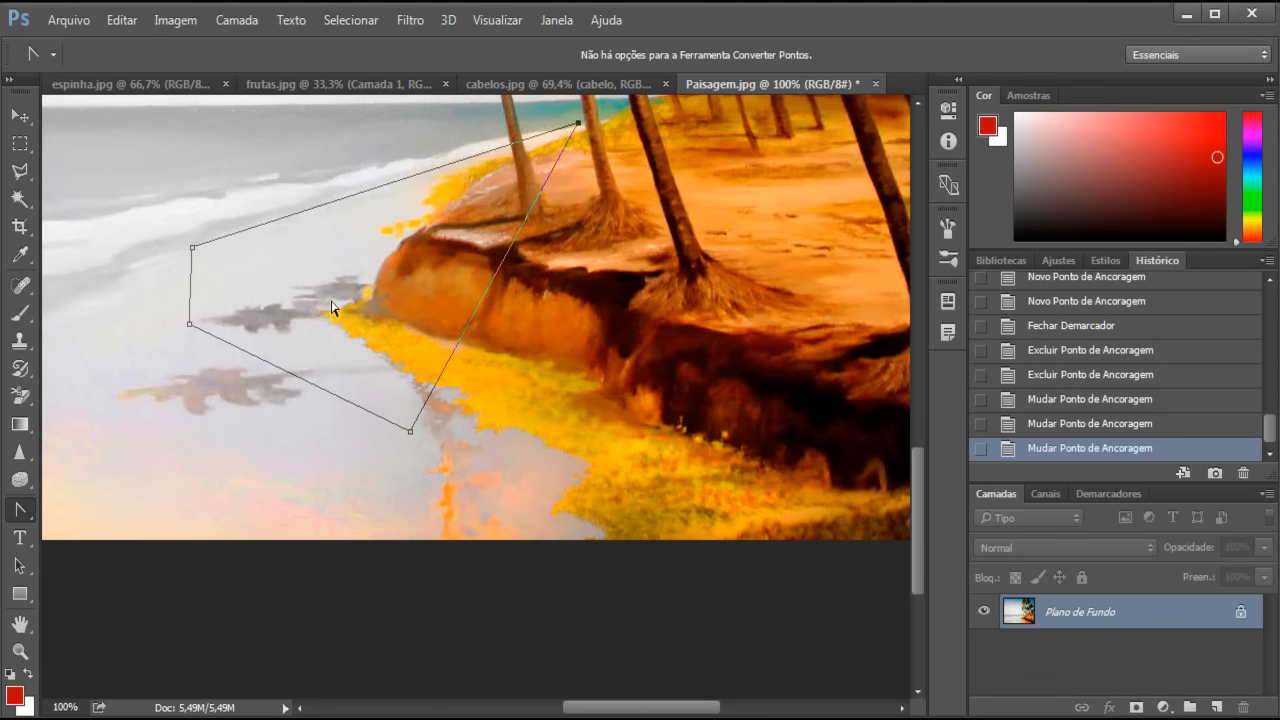
{"action": "scroll", "coordinate": [418, 325], "scroll_direction": "up", "scroll_amount": 5}
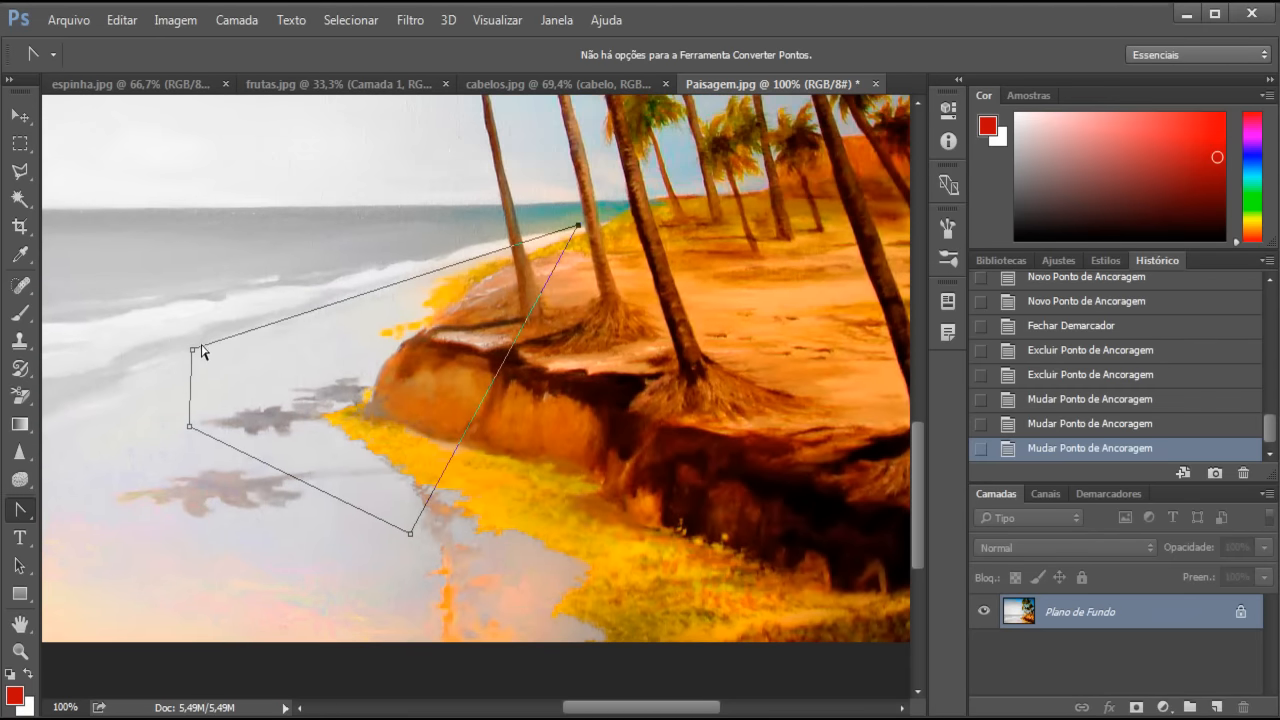
{"action": "left_click_drag", "start_coordinate": [193, 350], "coordinate": [221, 281]}
{"action": "key", "text": "Return"}
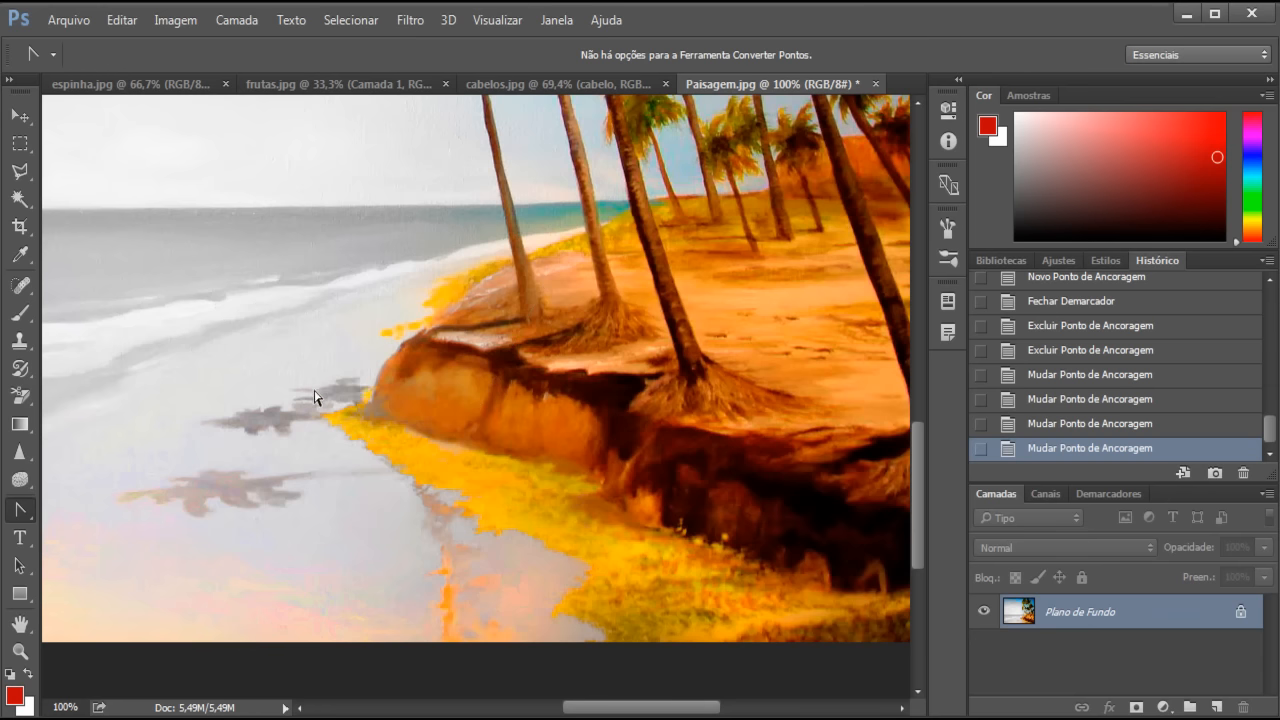
{"action": "right_click", "coordinate": [30, 518]}
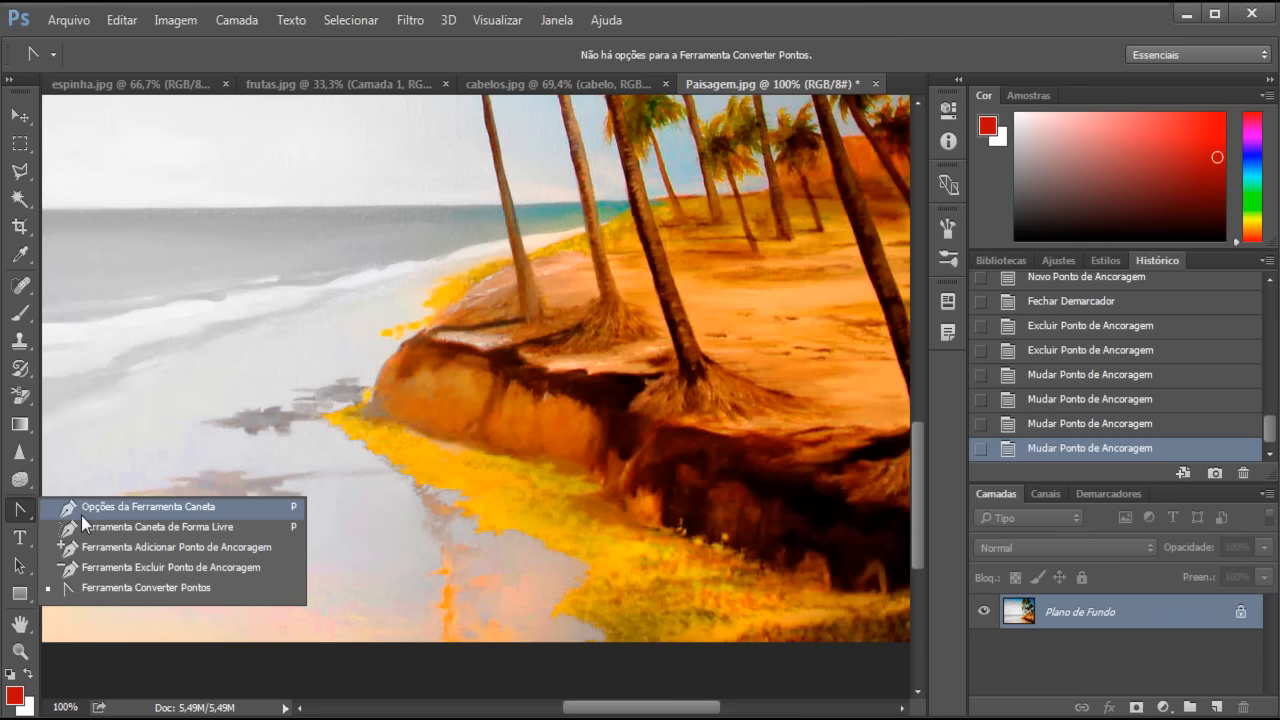
{"action": "left_click", "coordinate": [81, 510]}
{"action": "left_click", "coordinate": [27, 540]}
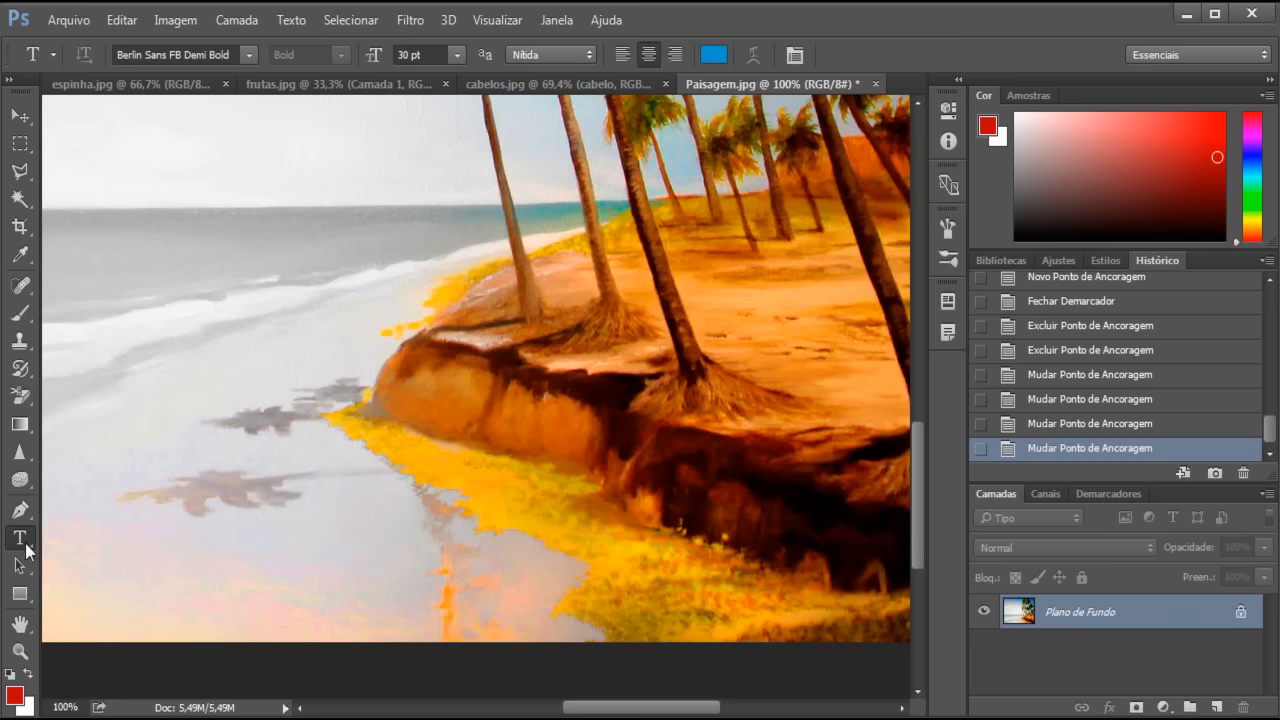
{"action": "right_click", "coordinate": [27, 546]}
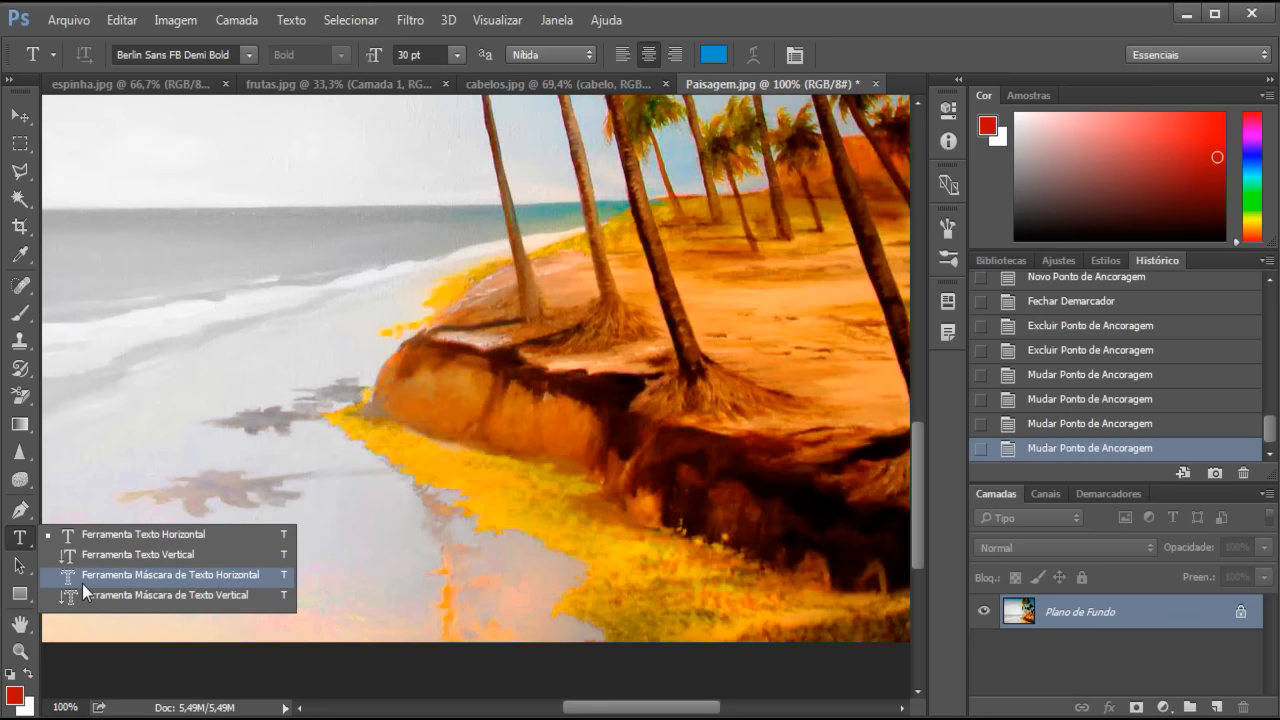
{"action": "left_click", "coordinate": [150, 536]}
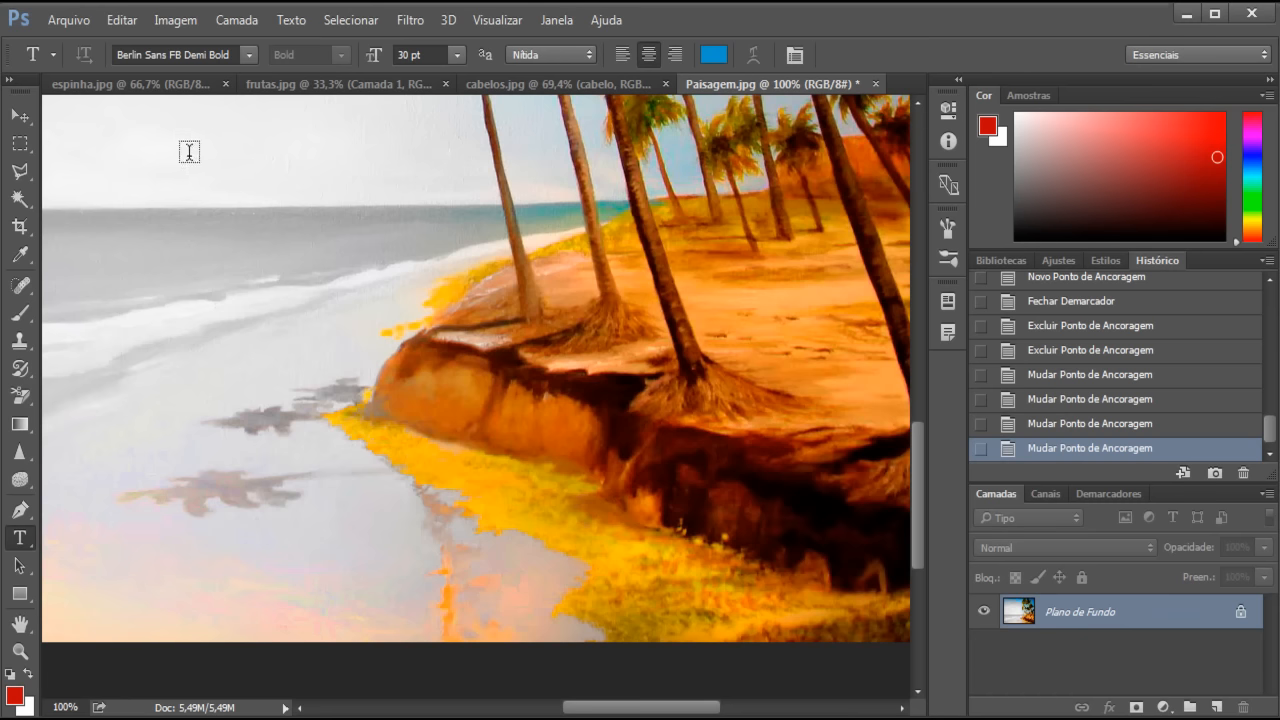
{"action": "left_click", "coordinate": [352, 168]}
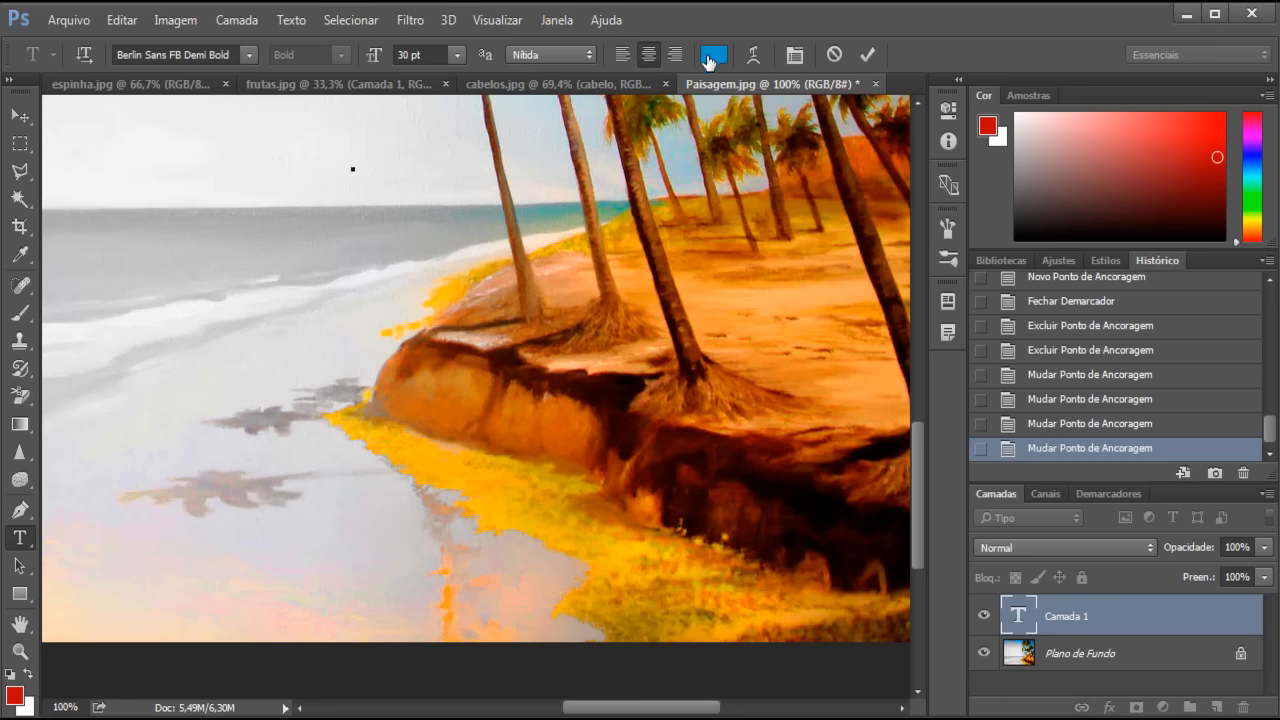
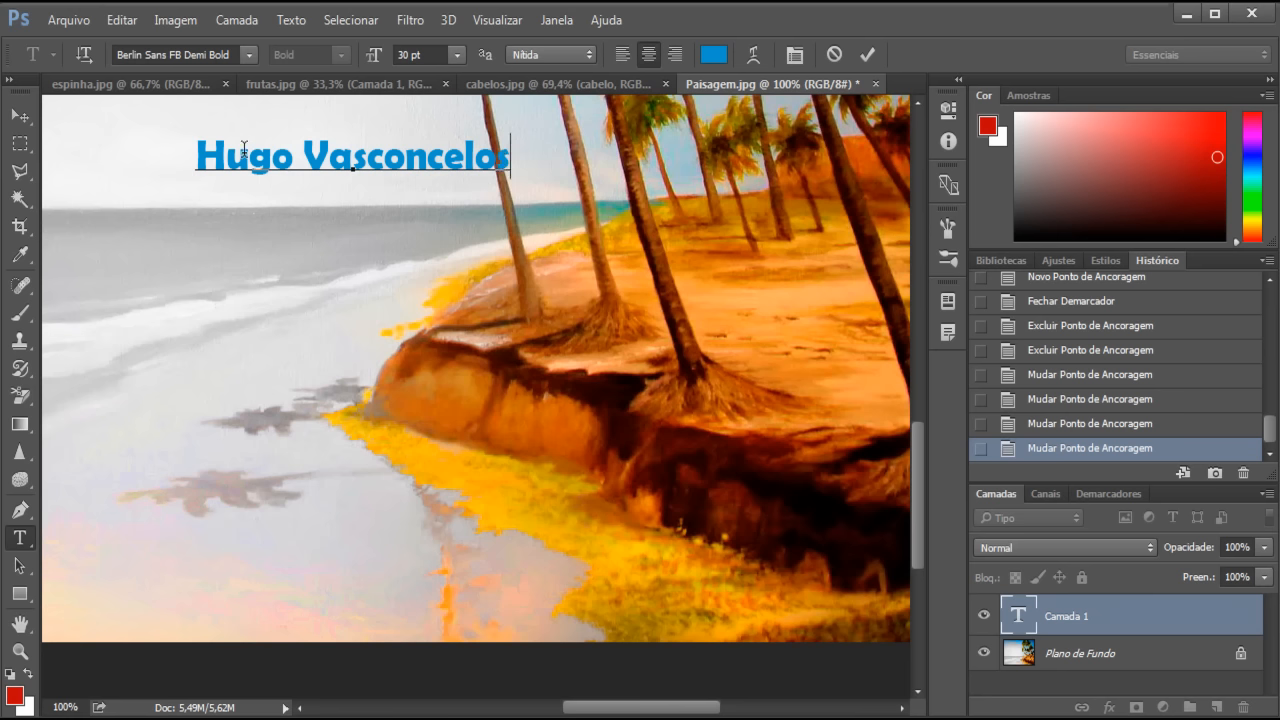
{"action": "left_click_drag", "start_coordinate": [508, 155], "coordinate": [200, 155]}
{"action": "triple_click", "coordinate": [359, 152]}
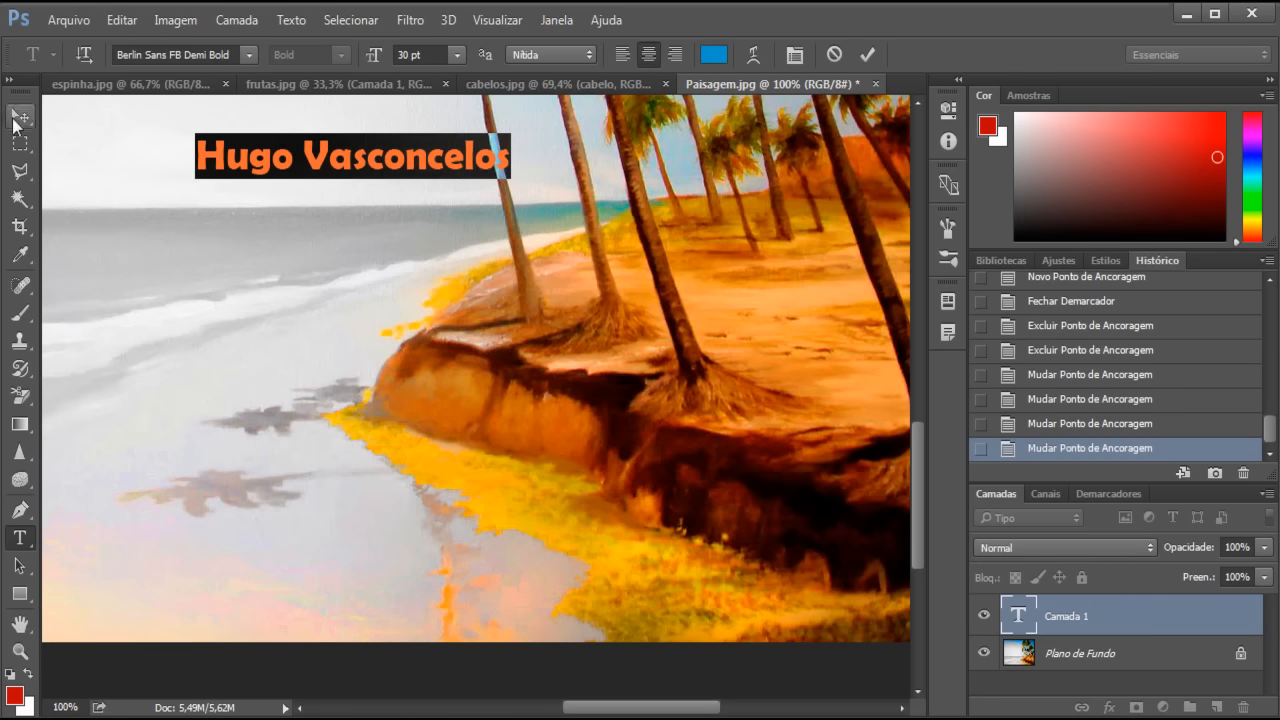
{"action": "left_click", "coordinate": [367, 162]}
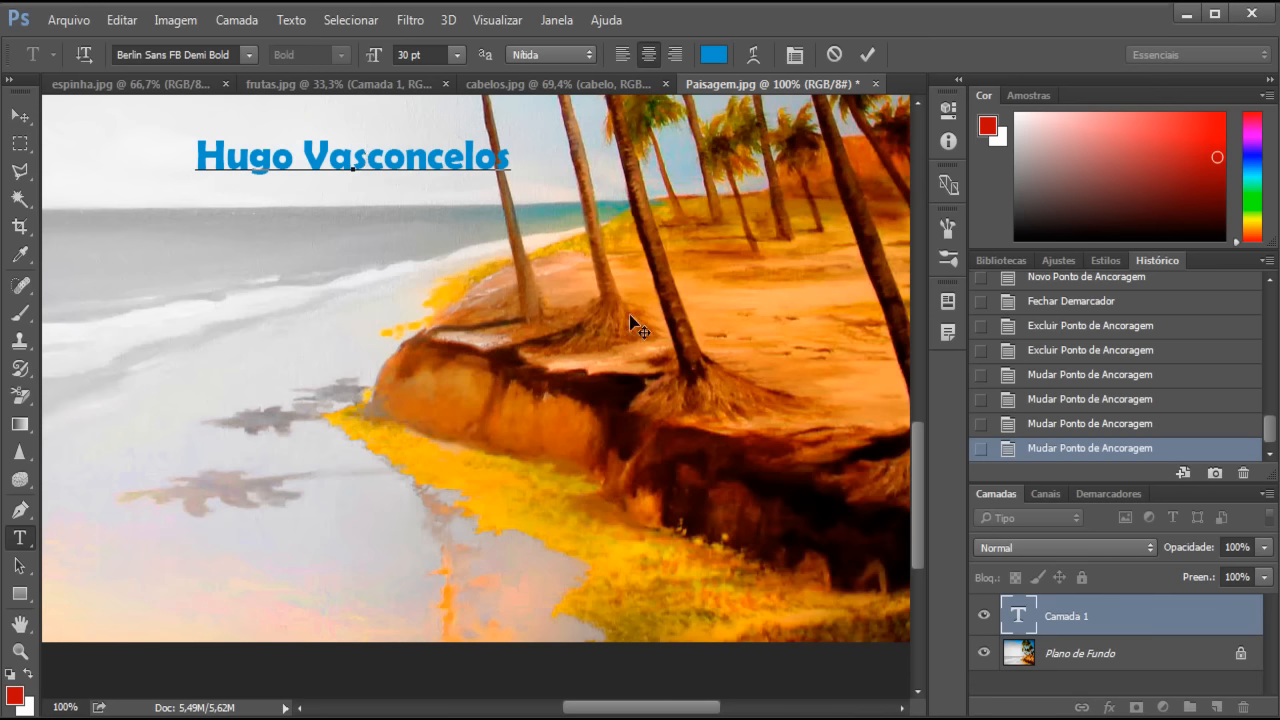
- Commit the title text and move it slightly left into the upper-left sky
{"action": "left_click", "coordinate": [867, 55]}
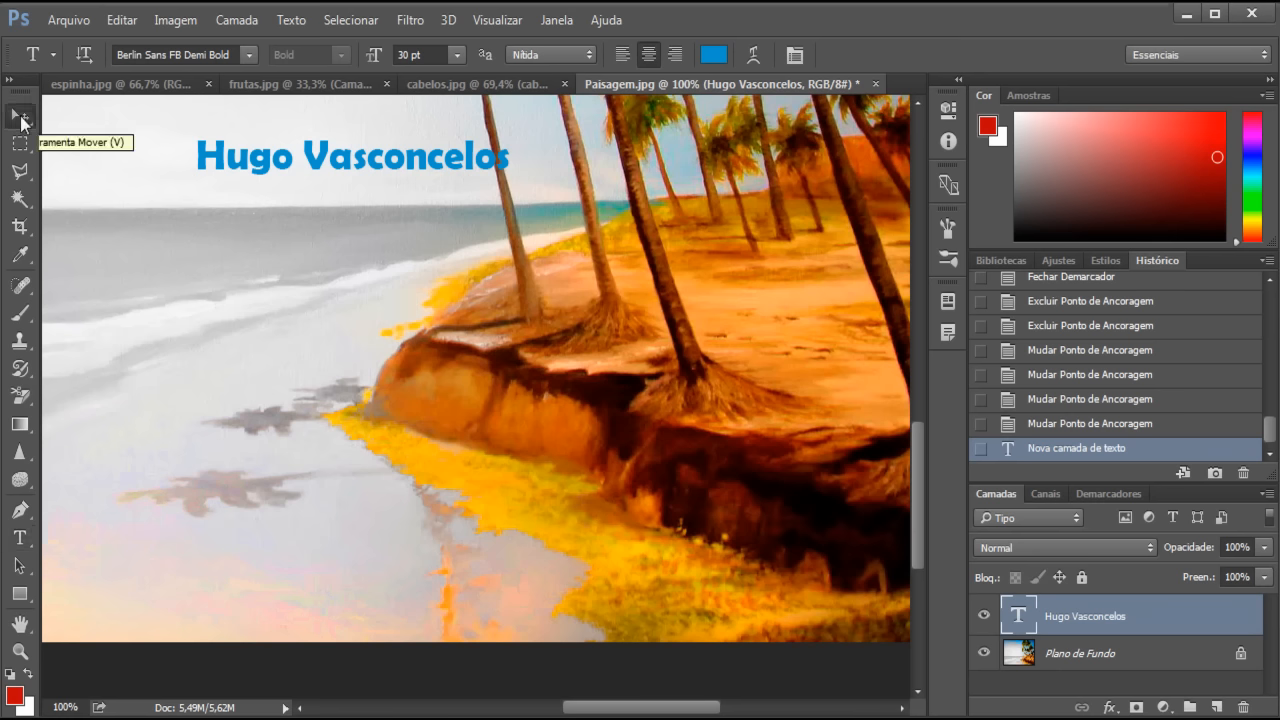
{"action": "left_click", "coordinate": [21, 117]}
{"action": "left_click_drag", "start_coordinate": [300, 166], "coordinate": [270, 174]}
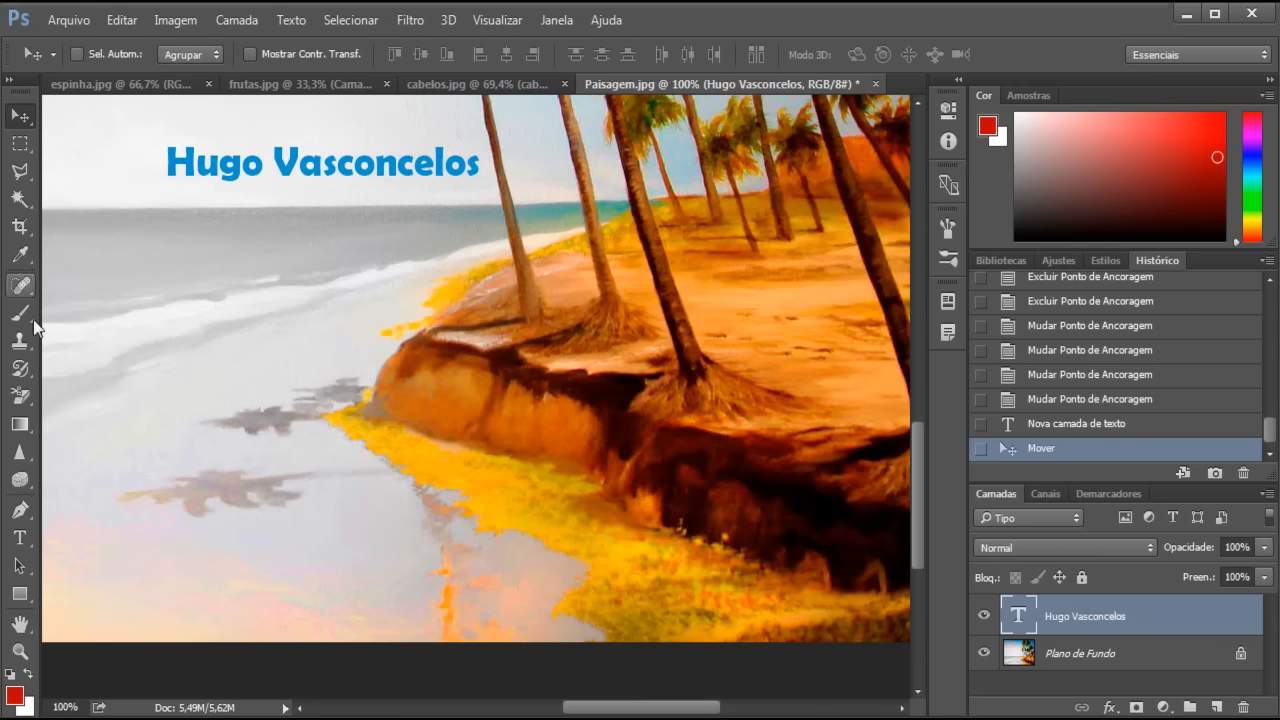
{"action": "left_click", "coordinate": [20, 538]}
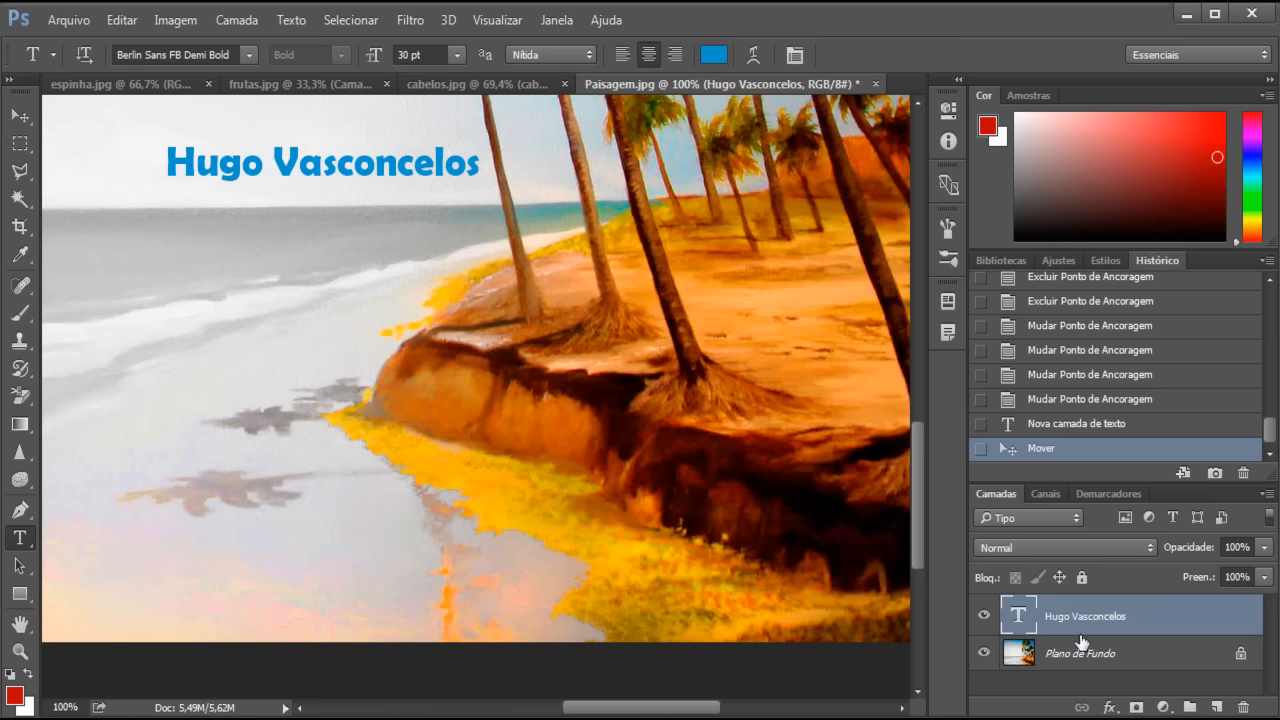
- Change the title's font to Arial Bold and its size to 24 pt
{"action": "left_click", "coordinate": [249, 60]}
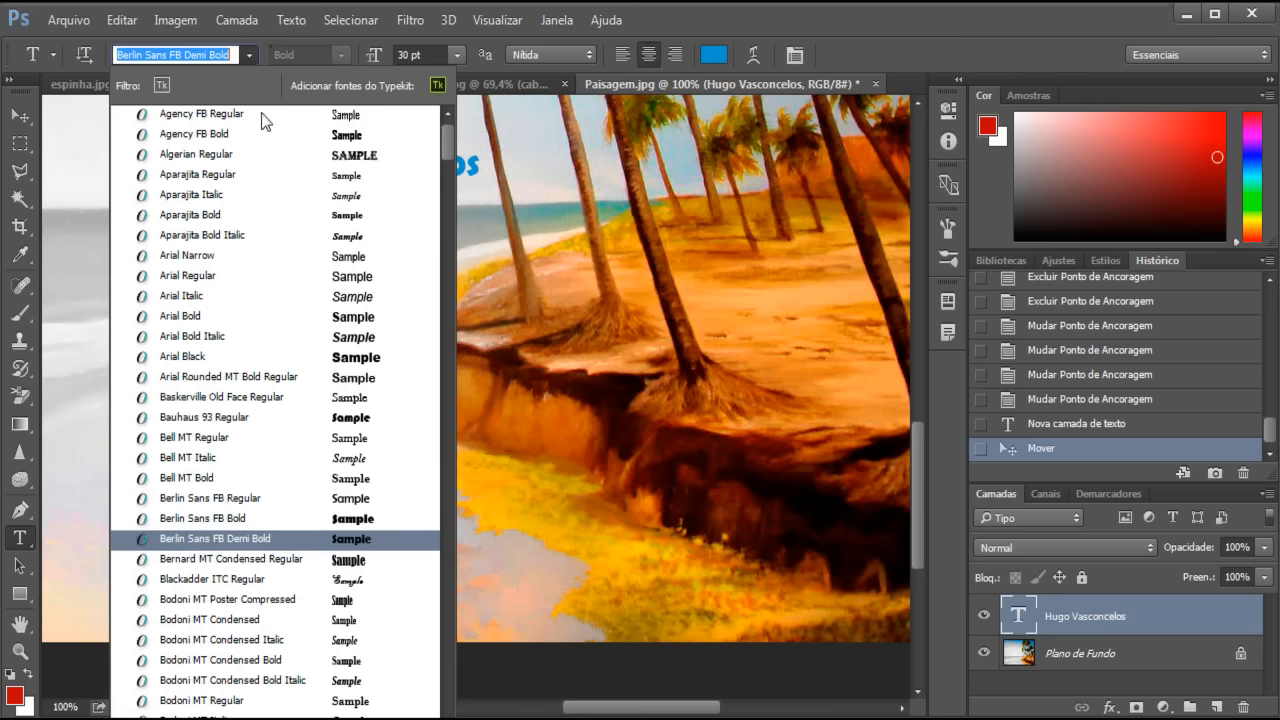
{"action": "left_click", "coordinate": [247, 318]}
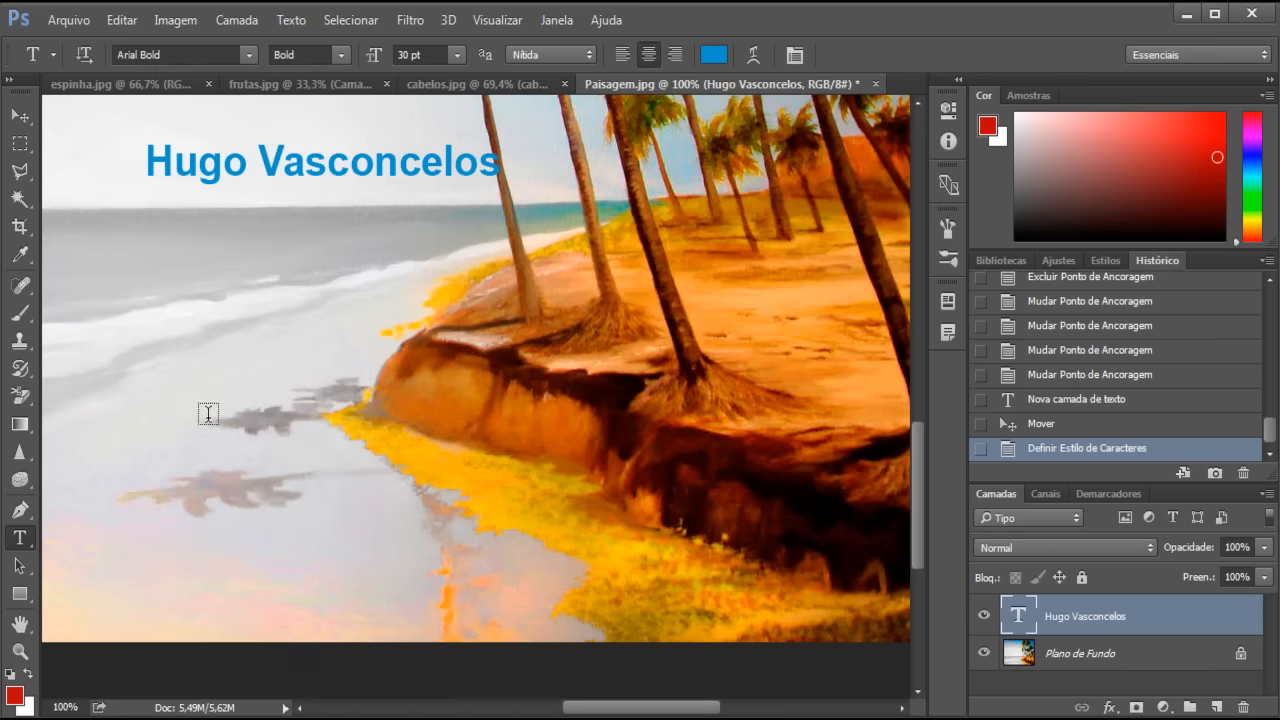
{"action": "left_click", "coordinate": [456, 56]}
{"action": "left_click", "coordinate": [442, 300]}
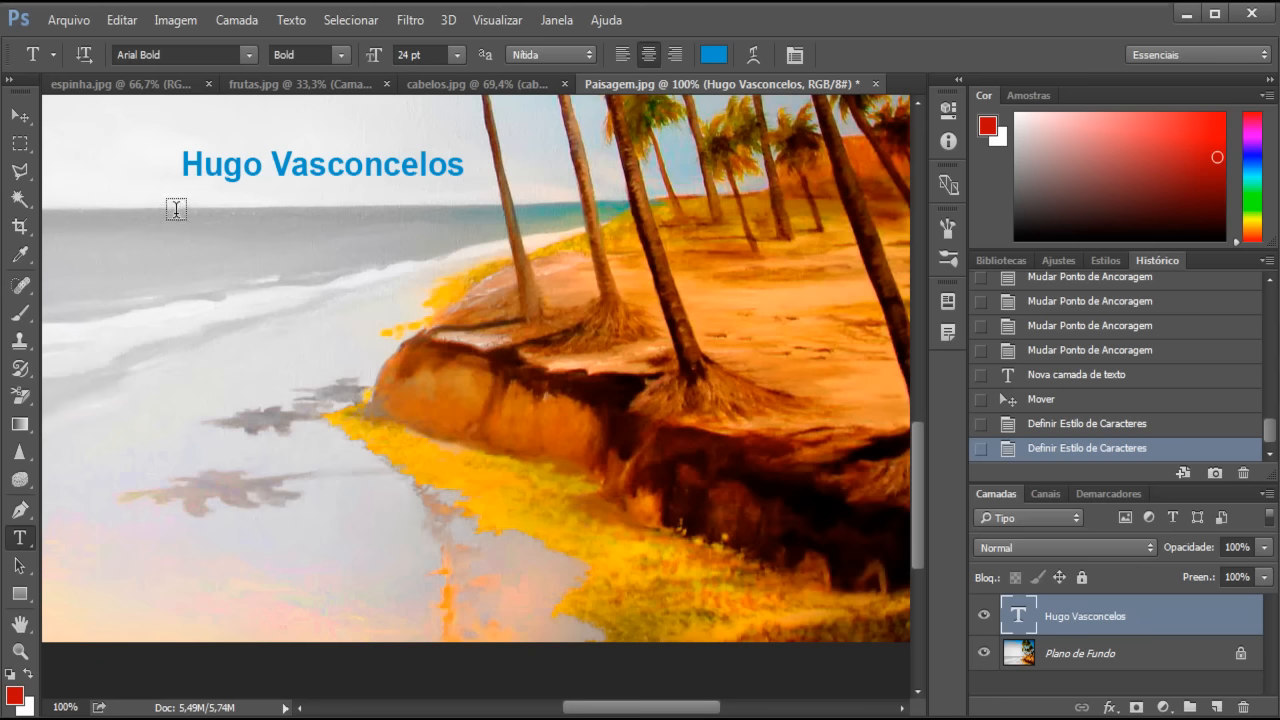
- Type a paragraph of repeated 'a' characters in a text box below the title, then widen the box
{"action": "left_click_drag", "start_coordinate": [180, 212], "coordinate": [479, 382]}
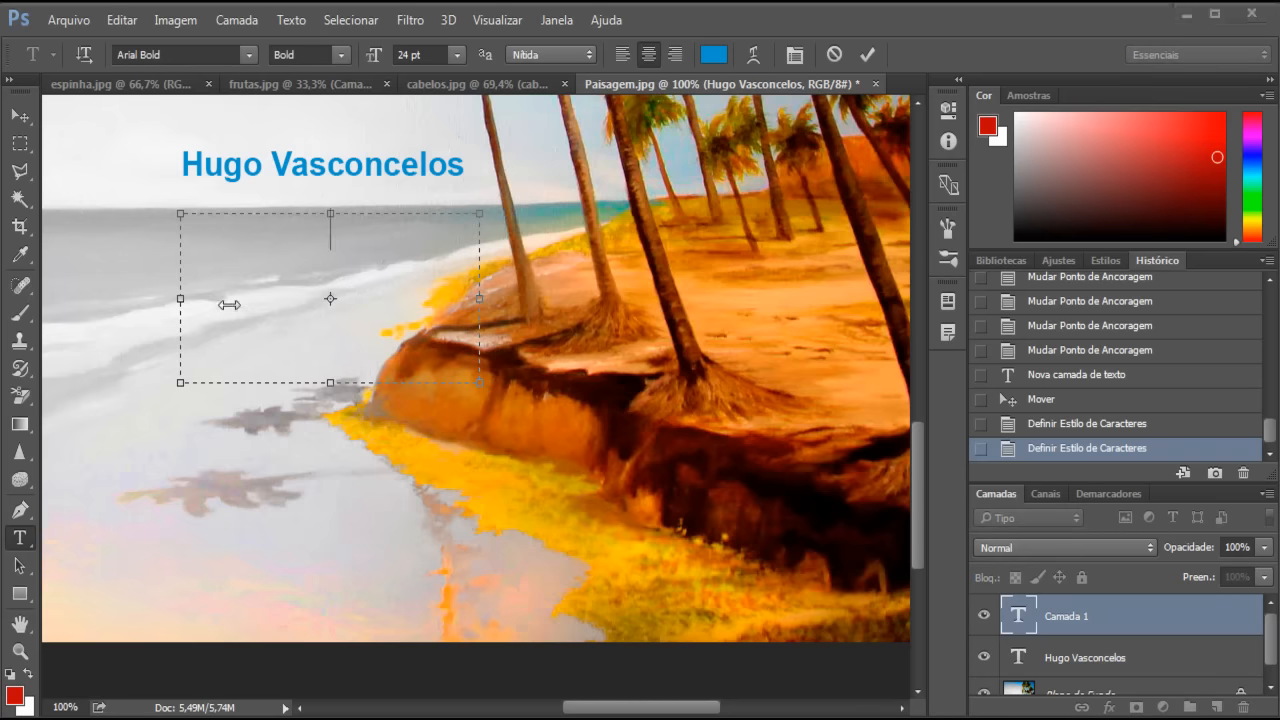
{"action": "type", "text": "aa"}
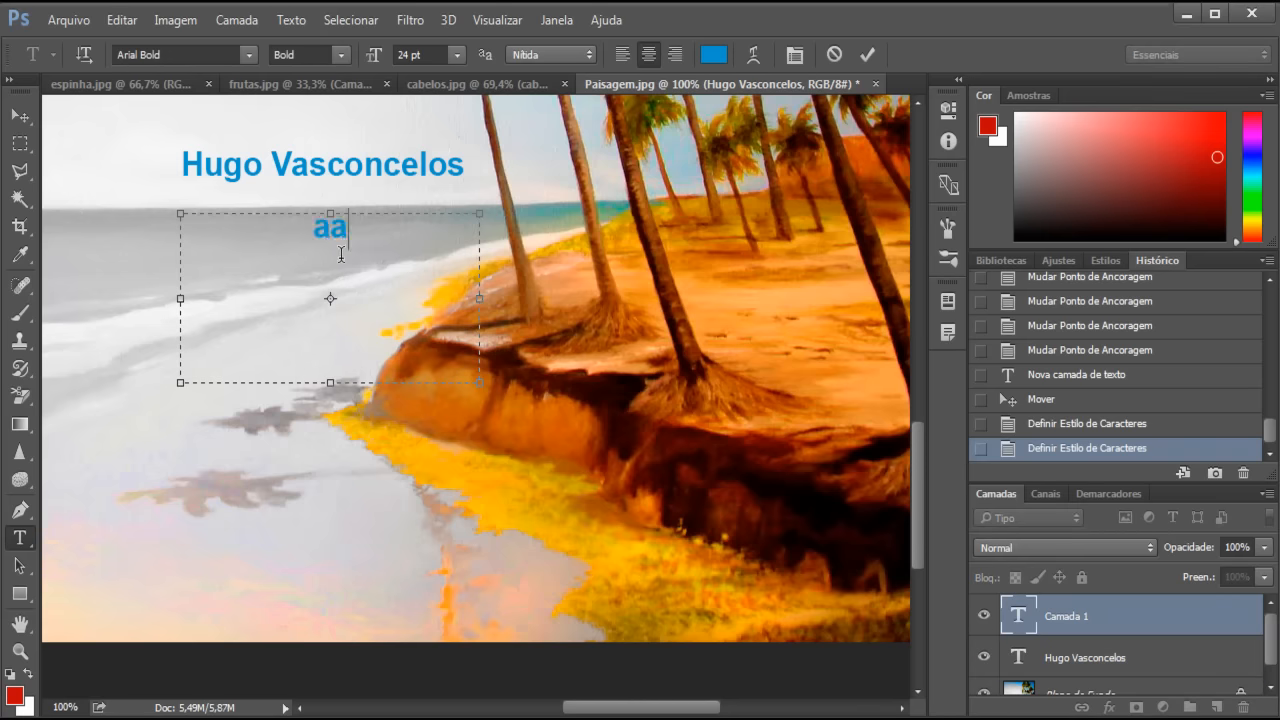
{"action": "type", "text": "aaaaaaaaaaaaaaaaaaaaaaaaaaaaaaaaaaaaaaaaaaaaaaaaaaaaaaaaaaaaaaaaaa"}
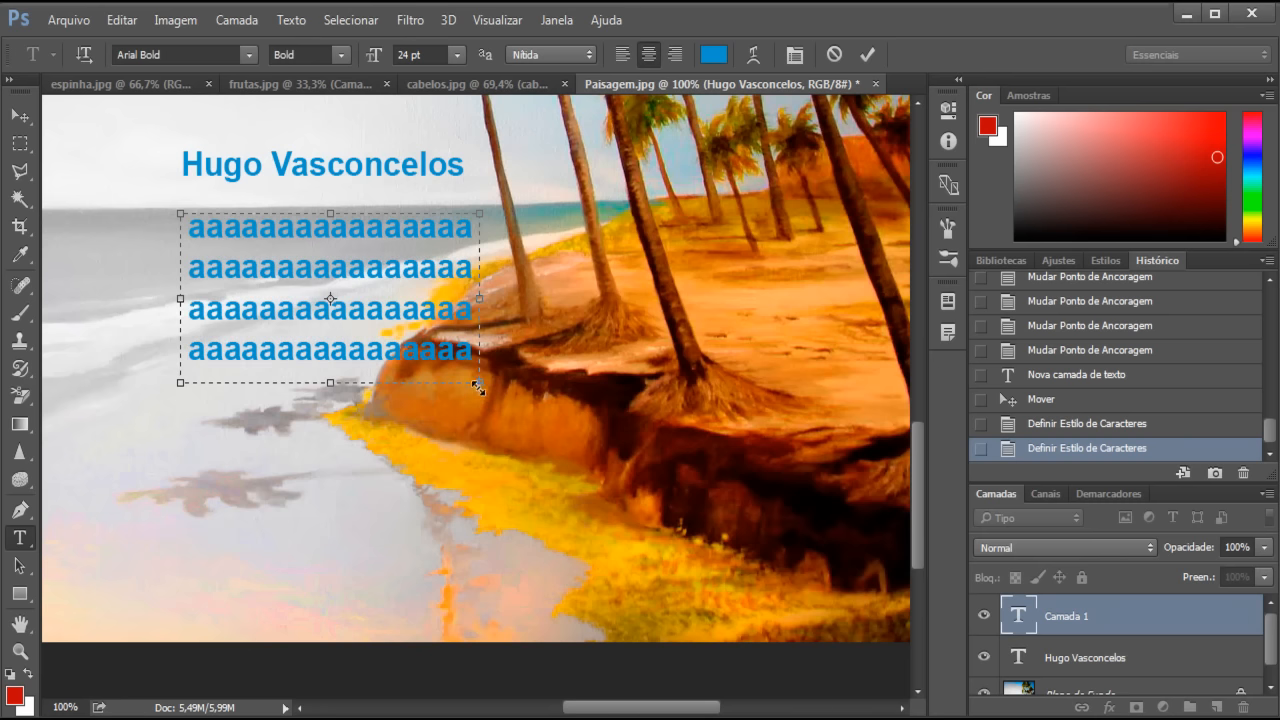
{"action": "left_click_drag", "start_coordinate": [479, 382], "coordinate": [531, 429]}
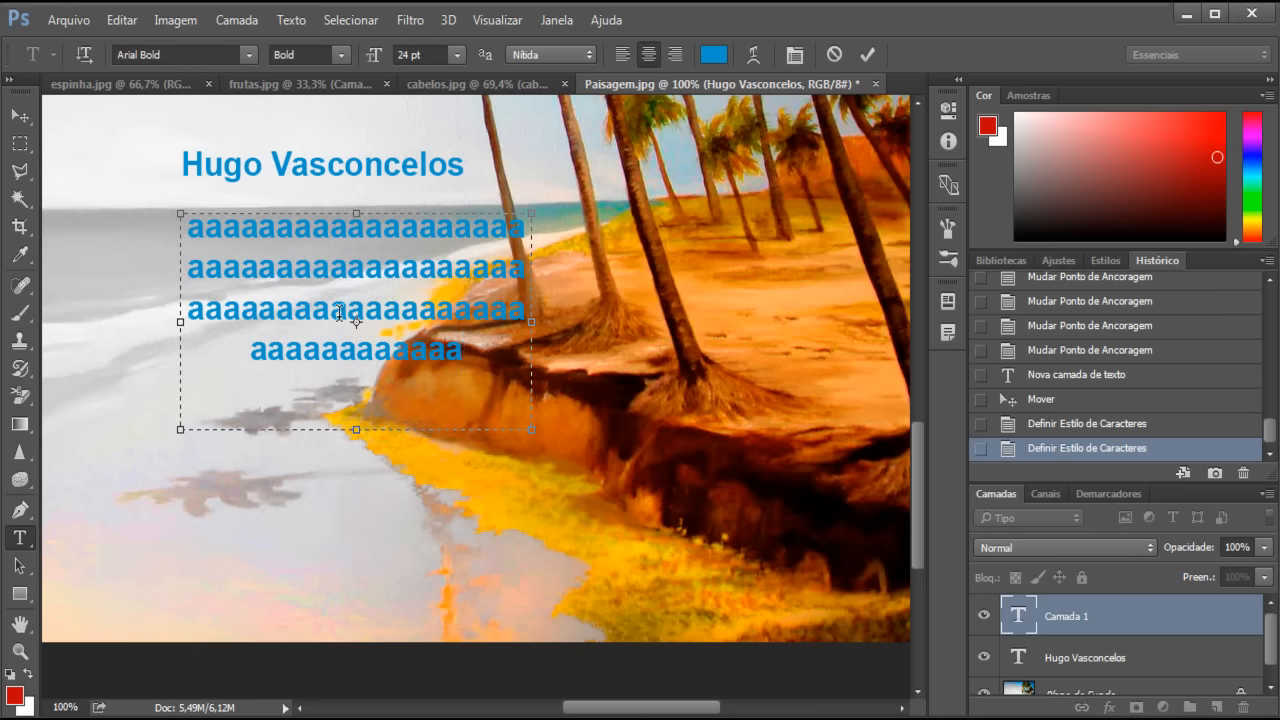
{"action": "left_click", "coordinate": [19, 120]}
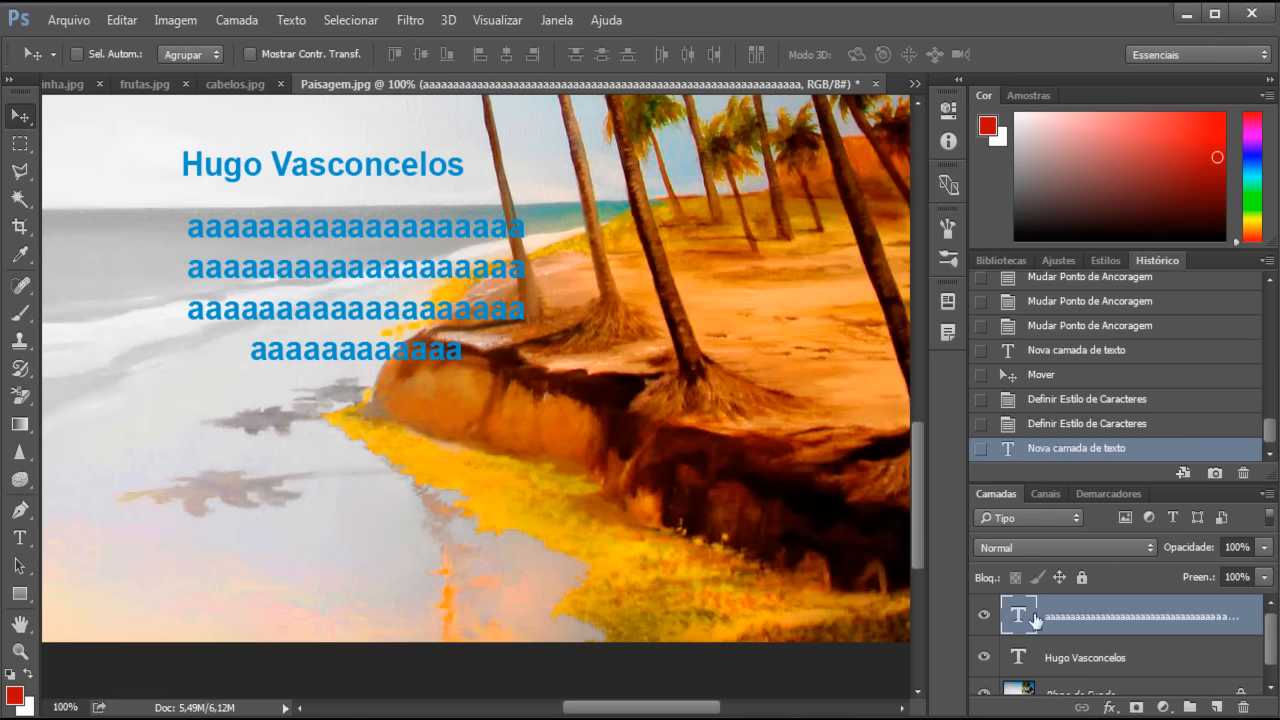
{"action": "left_click", "coordinate": [1112, 664]}
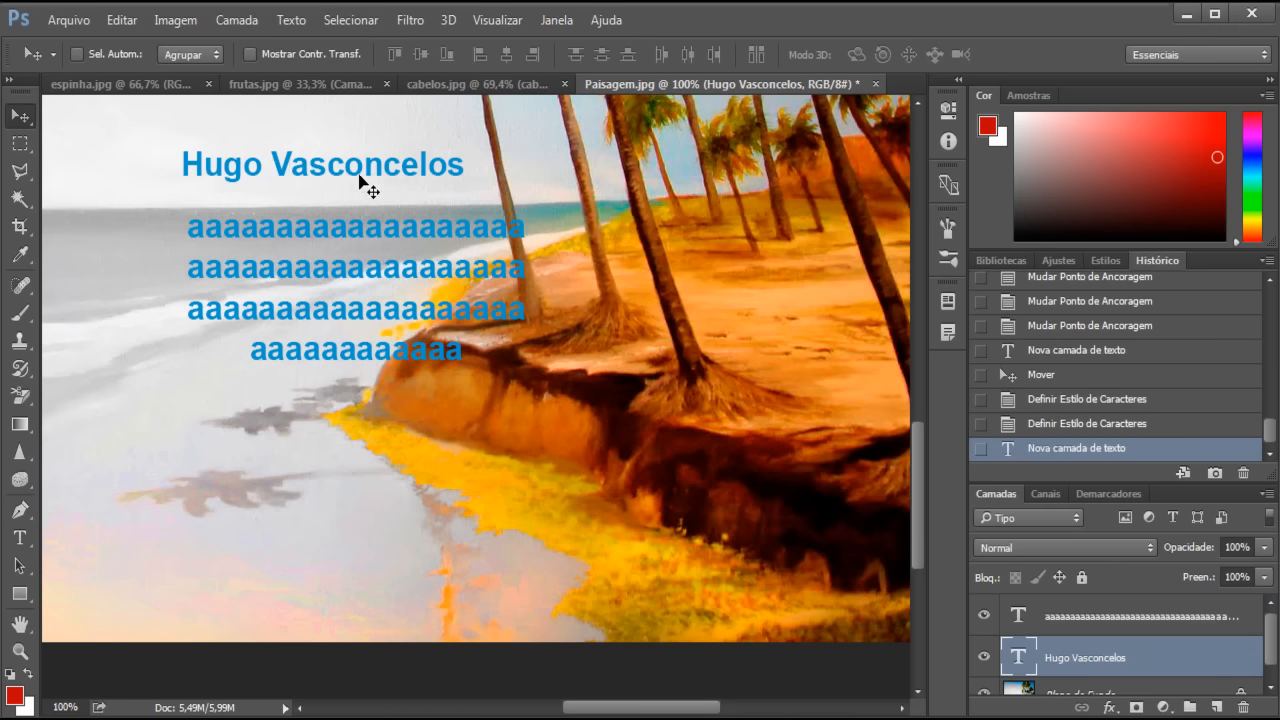
{"action": "key", "text": "ctrl"}
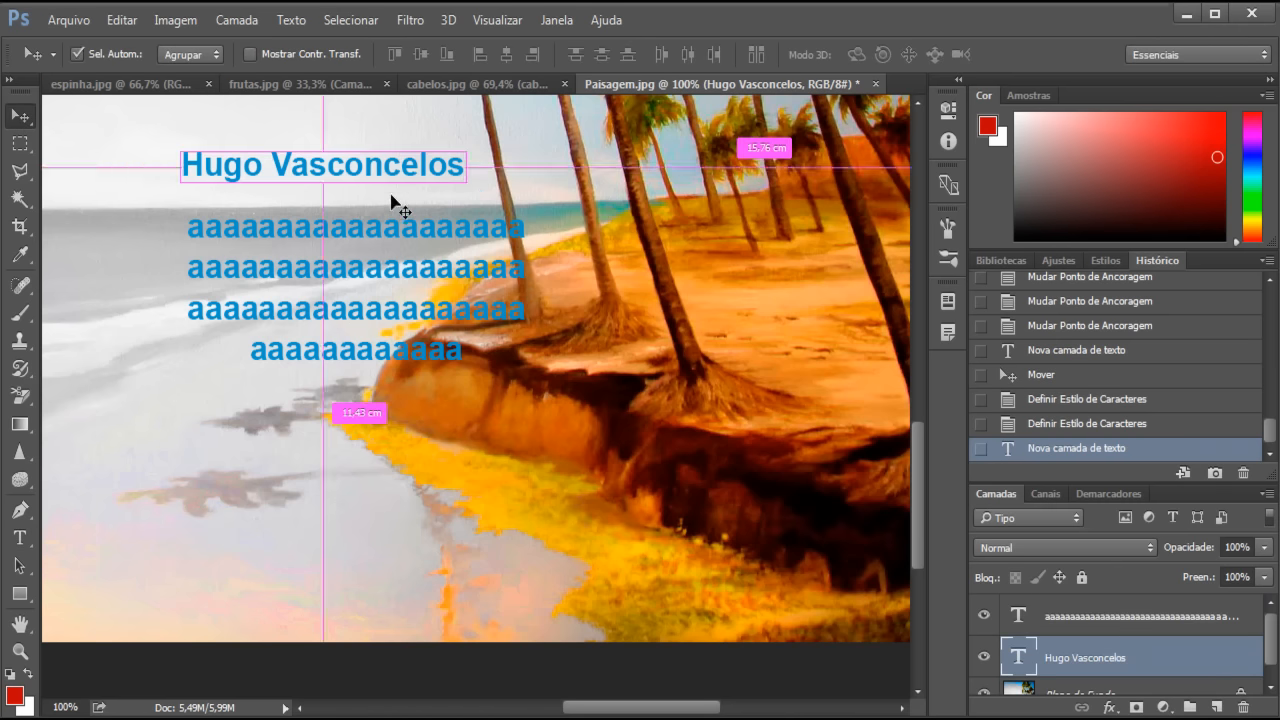
{"action": "key", "text": "ctrl+t"}
{"action": "left_click_drag", "start_coordinate": [465, 181], "coordinate": [638, 256]}
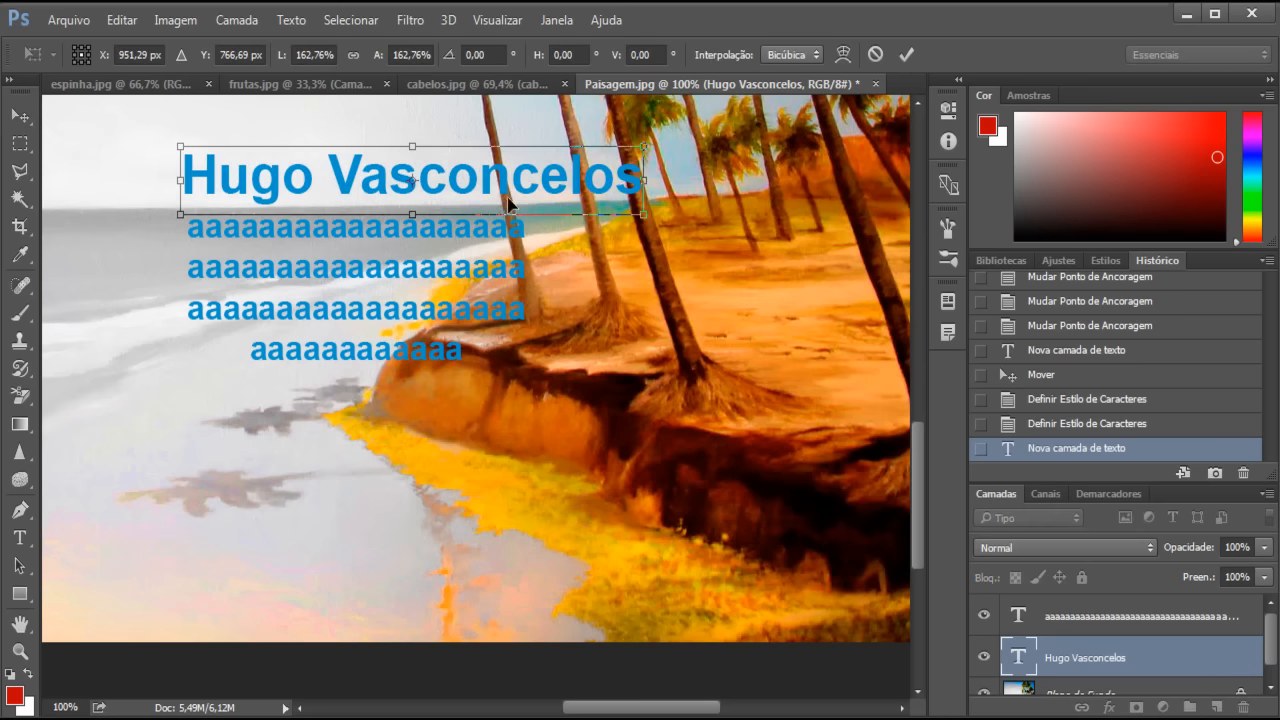
{"action": "key", "text": "Return"}
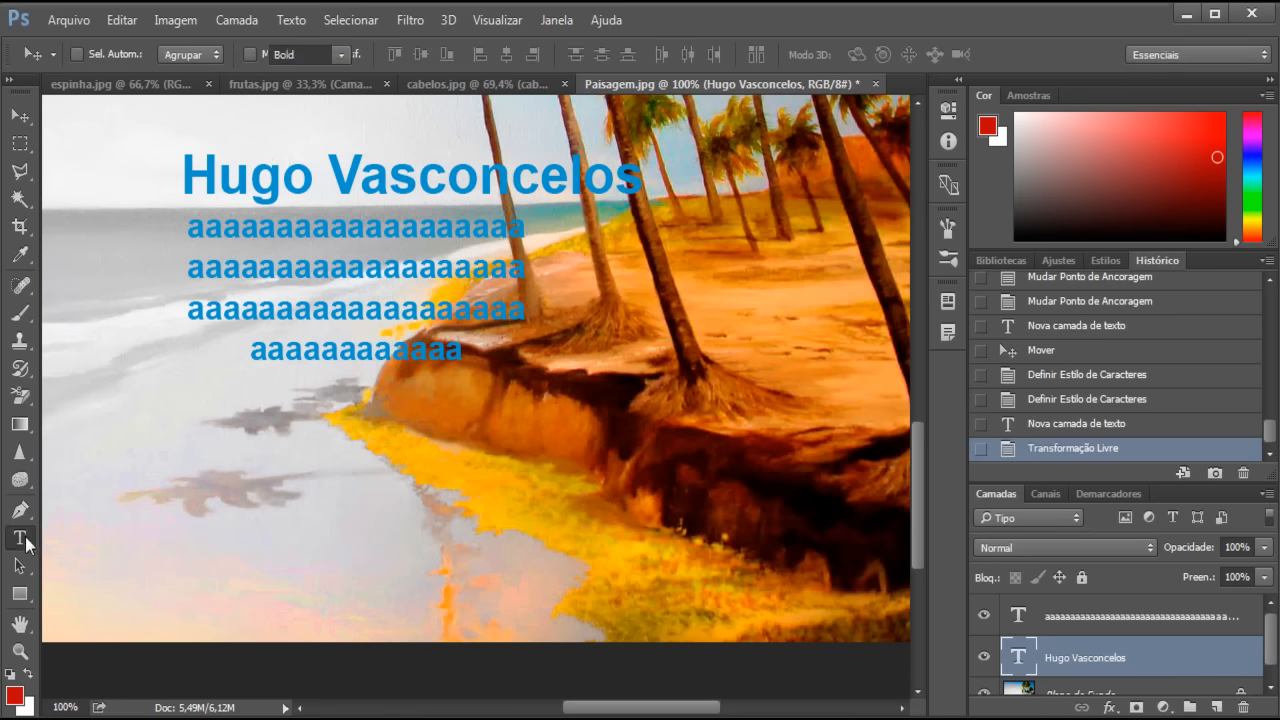
{"action": "left_click", "coordinate": [19, 537]}
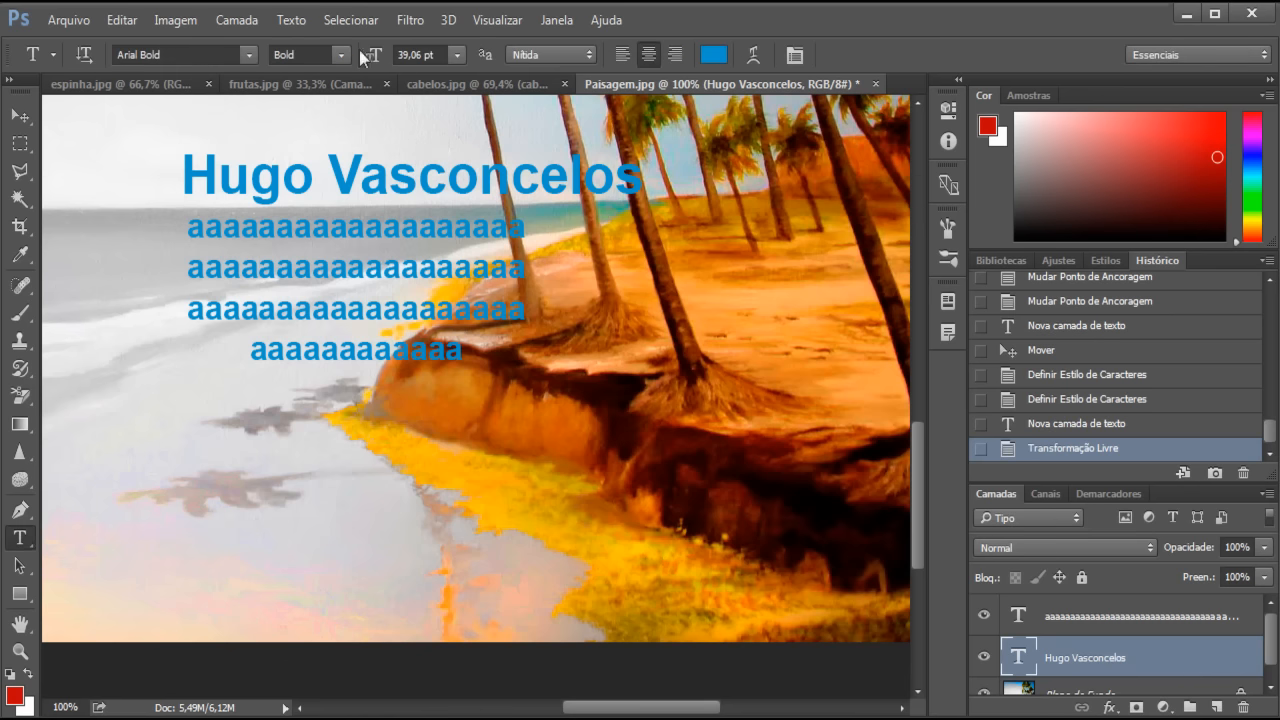
- Recolour the title from blue to green and switch its font to Arial Black
{"action": "left_click", "coordinate": [713, 48]}
{"action": "left_click_drag", "start_coordinate": [591, 249], "coordinate": [594, 253]}
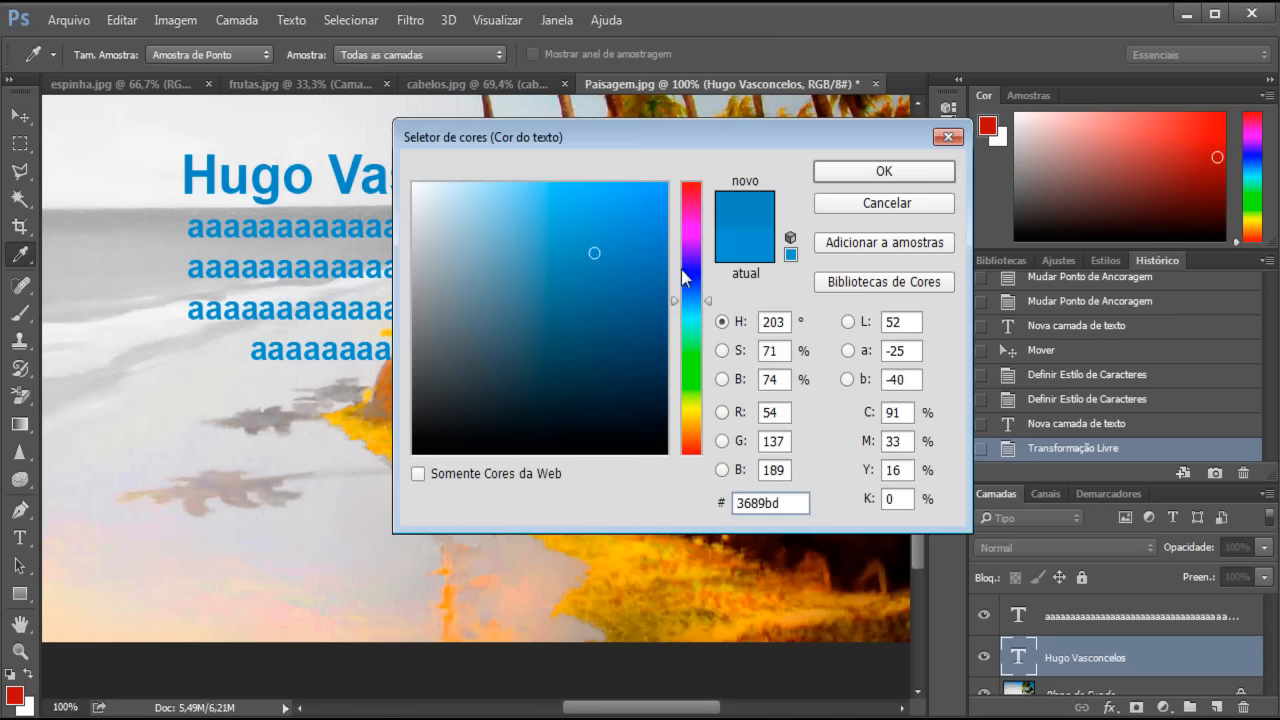
{"action": "left_click_drag", "start_coordinate": [690, 274], "coordinate": [691, 372]}
{"action": "left_click", "coordinate": [870, 173]}
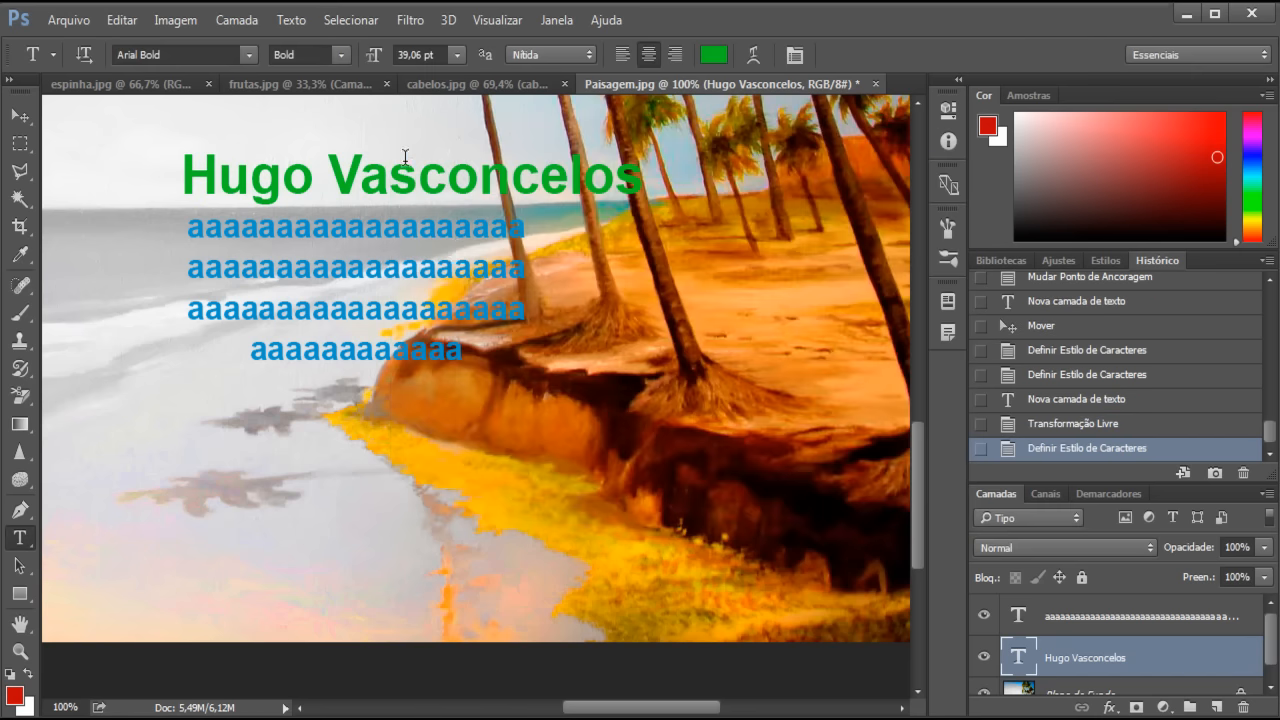
{"action": "left_click", "coordinate": [334, 57]}
{"action": "left_click", "coordinate": [324, 142]}
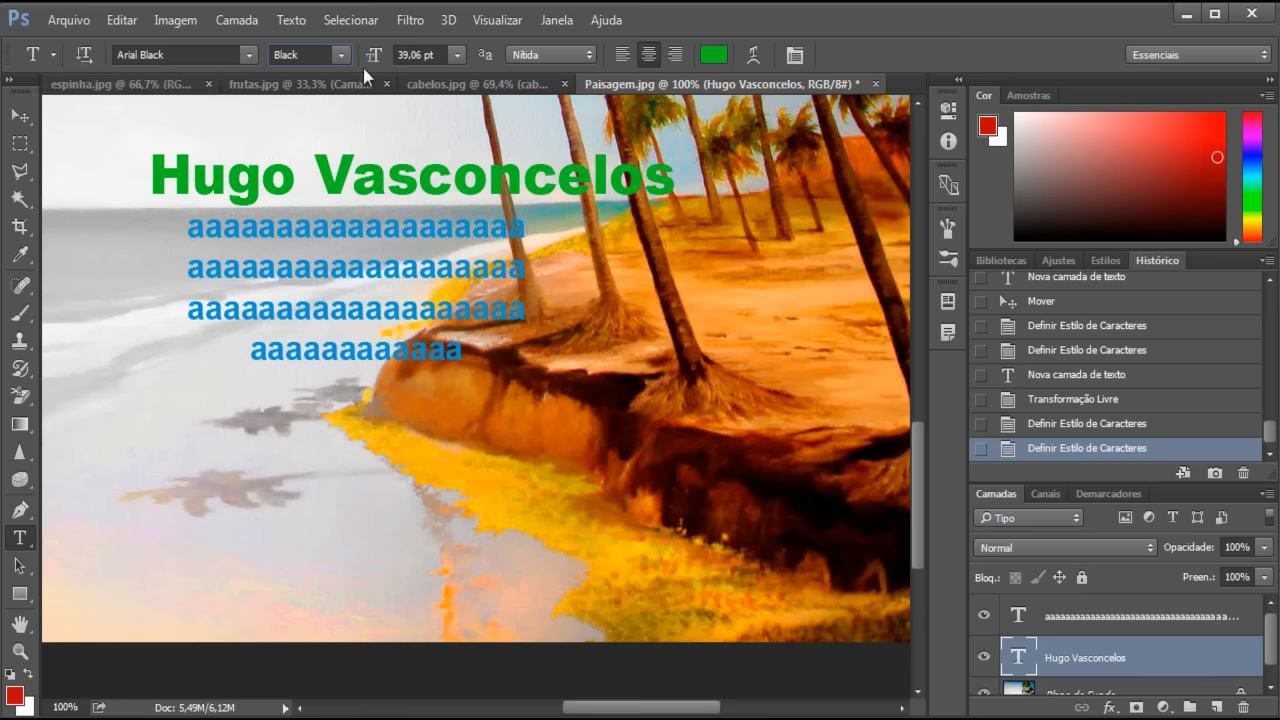
{"action": "left_click", "coordinate": [22, 545]}
{"action": "left_click", "coordinate": [139, 554]}
{"action": "left_click", "coordinate": [183, 472]}
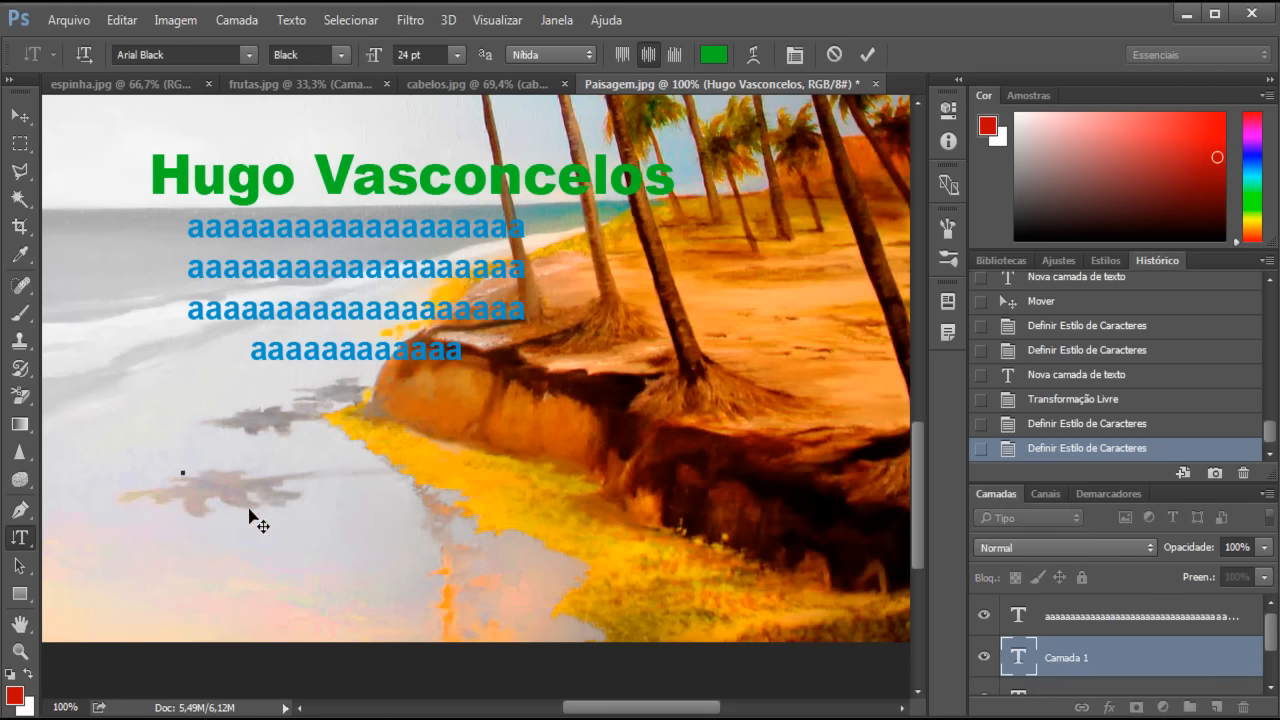
{"action": "type", "text": "Hugo"}
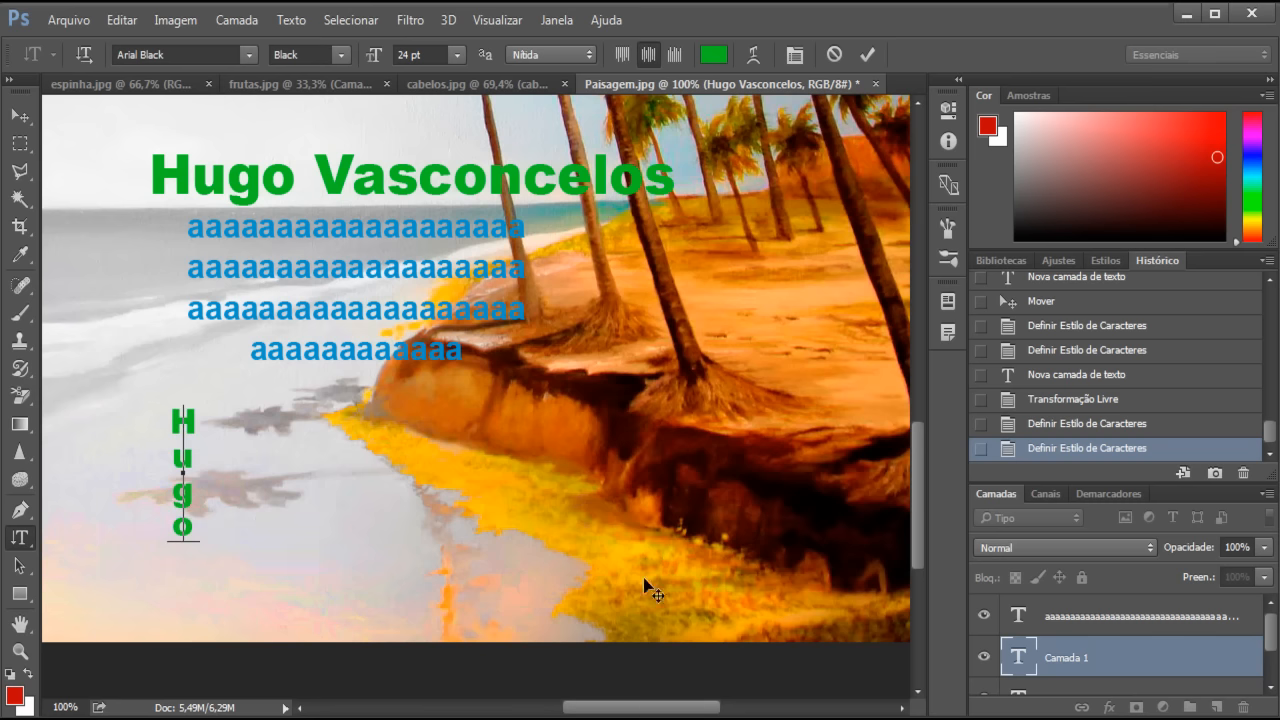
{"action": "left_click", "coordinate": [20, 115]}
{"action": "left_click_drag", "start_coordinate": [200, 395], "coordinate": [115, 138]}
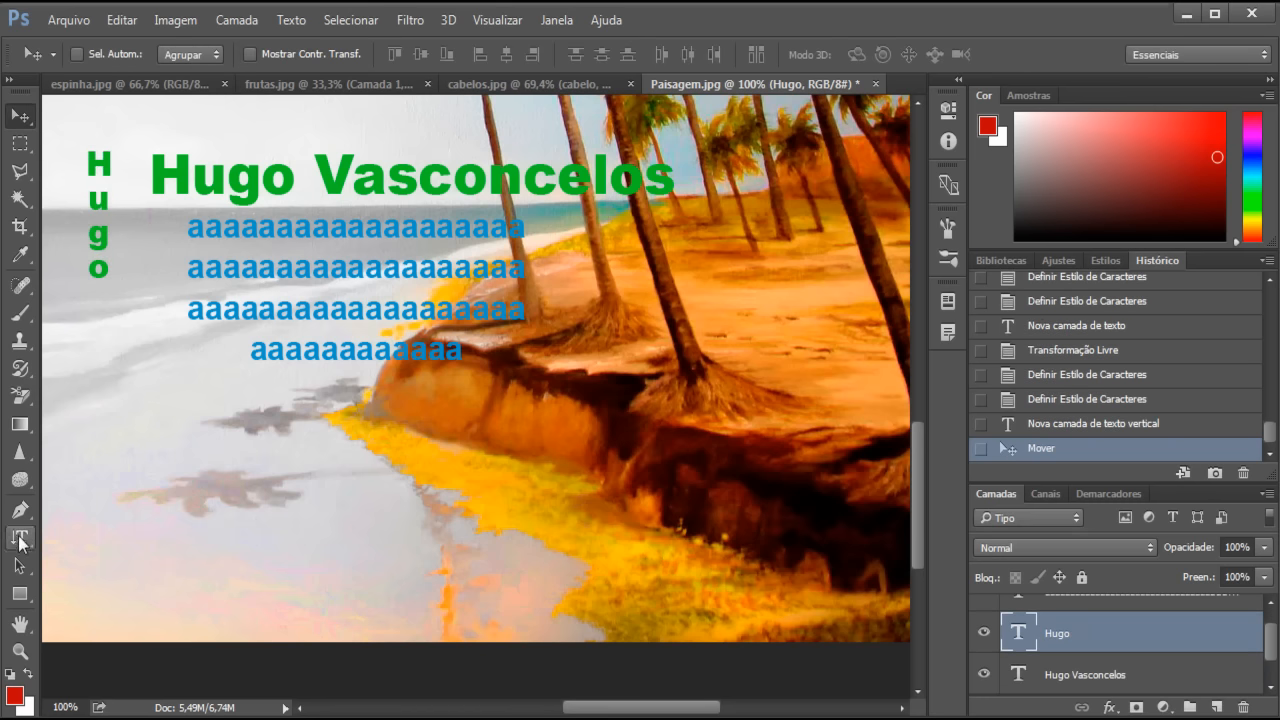
{"action": "scroll", "coordinate": [1232, 652], "scroll_direction": "down", "scroll_amount": 1}
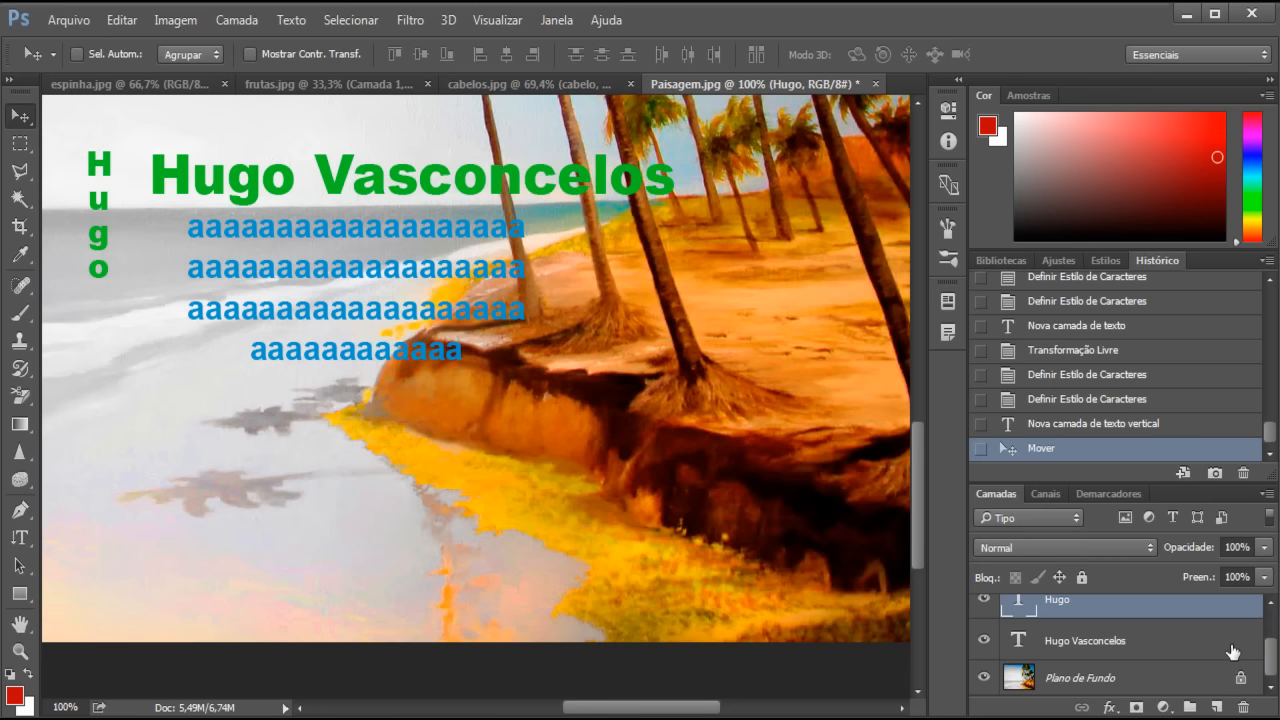
- With the beach background layer active, type 'Hugo' as a horizontal text-mask selection on the shore
{"action": "left_click", "coordinate": [1070, 680]}
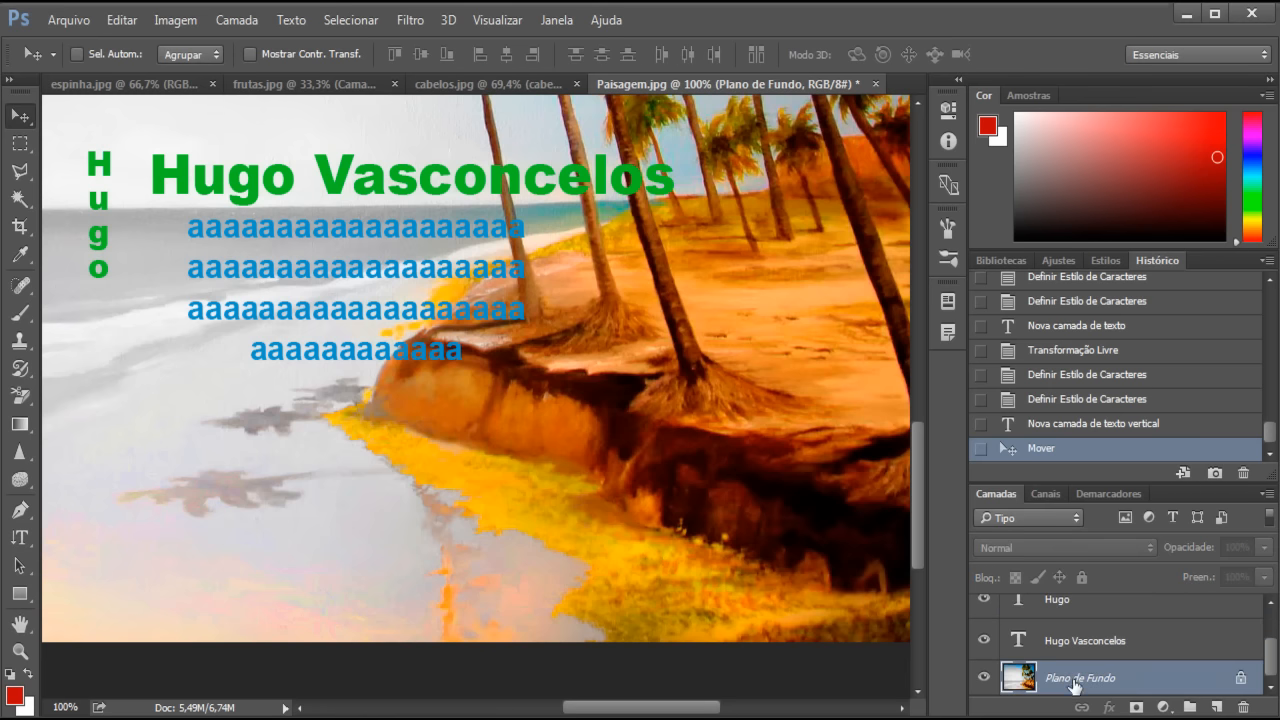
{"action": "left_click", "coordinate": [21, 541]}
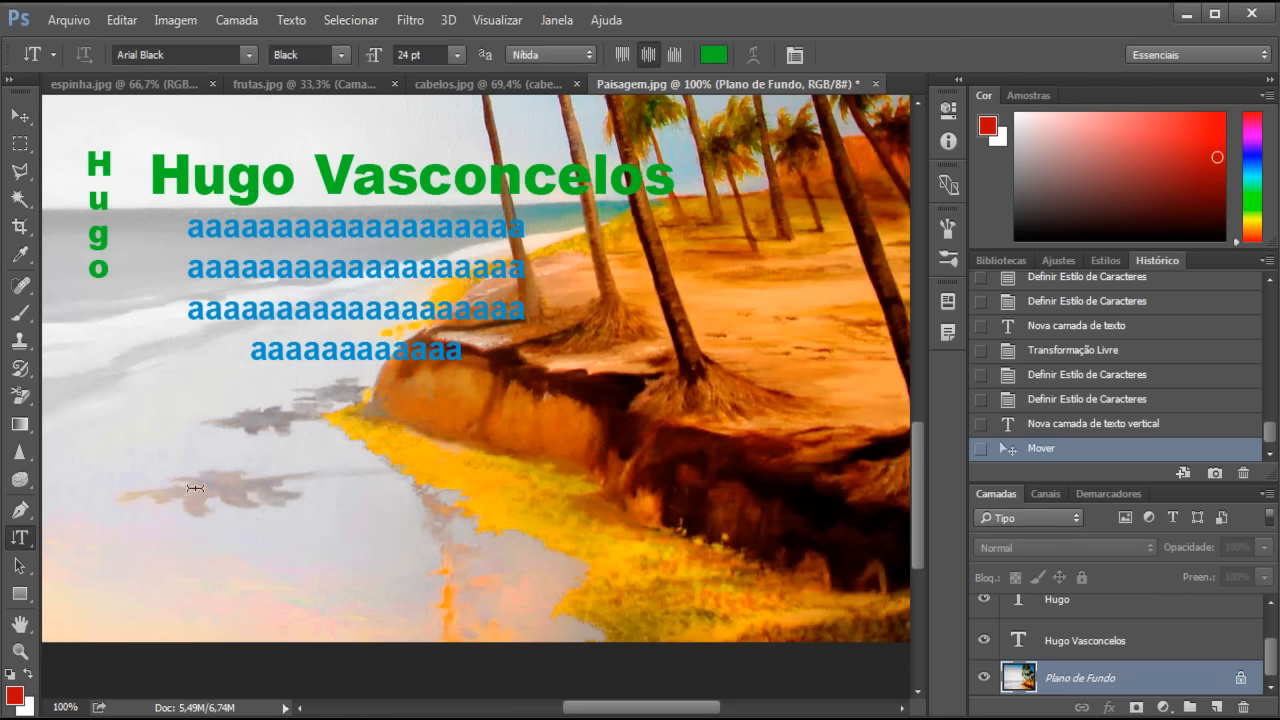
{"action": "right_click", "coordinate": [22, 540]}
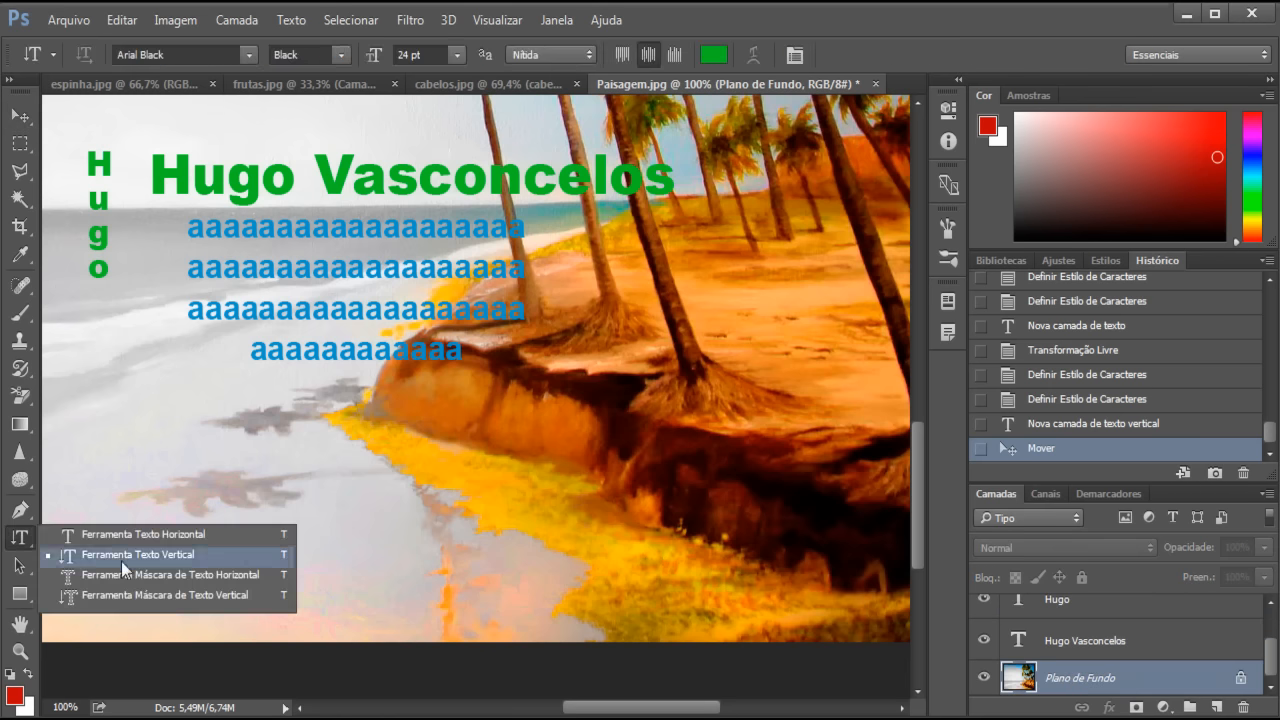
{"action": "left_click", "coordinate": [217, 578]}
{"action": "left_click", "coordinate": [223, 480]}
{"action": "type", "text": "Hugo"}
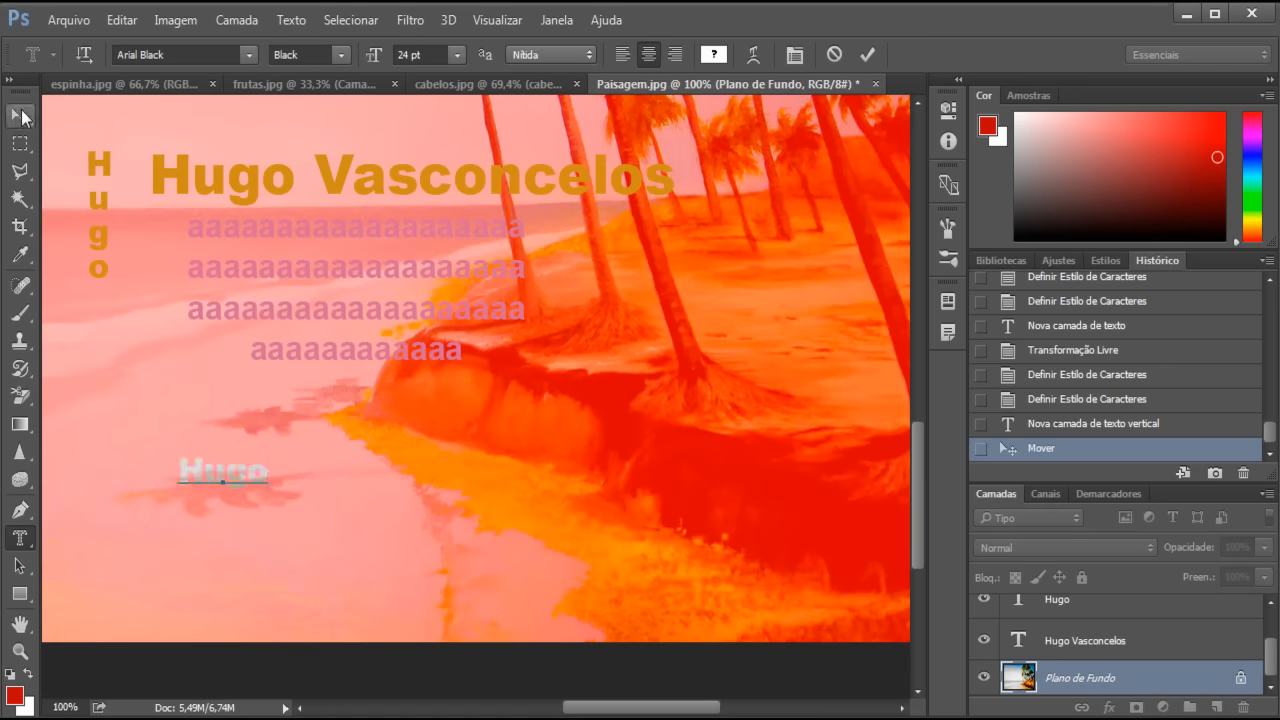
{"action": "left_click", "coordinate": [20, 117]}
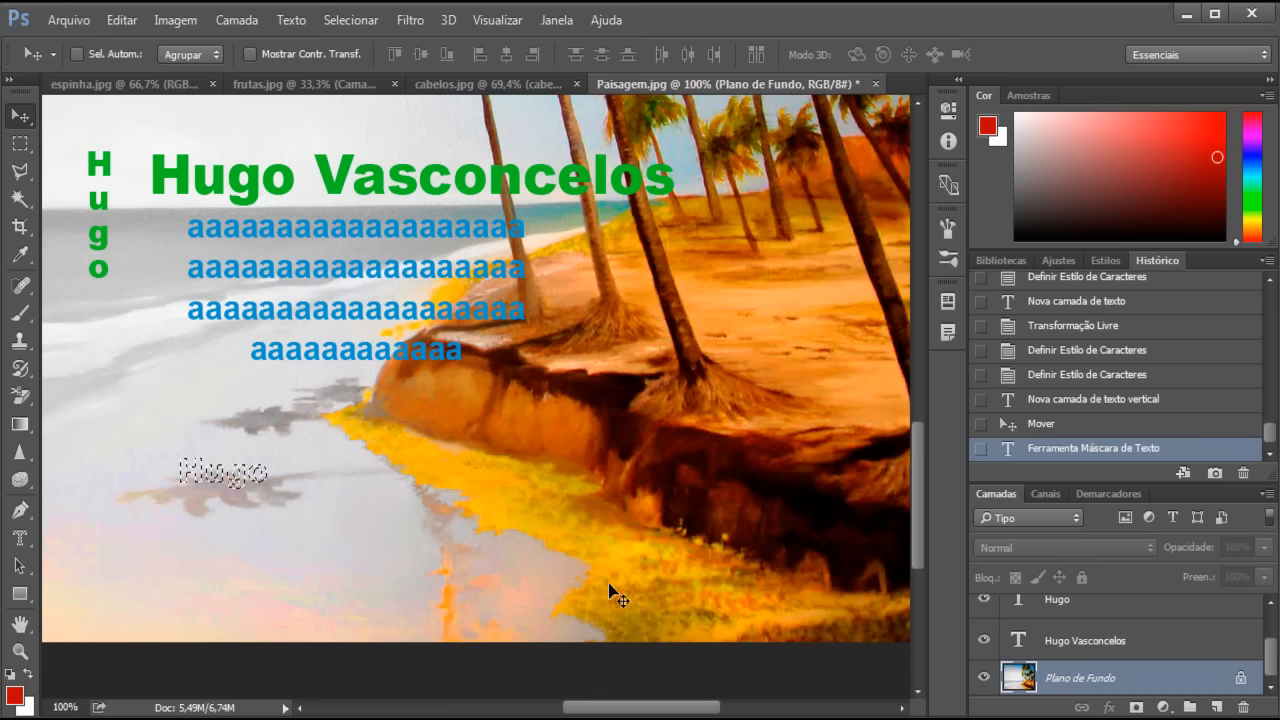
- Undo the accidental pixel move, then shift only the Hugo selection outline up and left
{"action": "left_click_drag", "start_coordinate": [226, 483], "coordinate": [417, 501]}
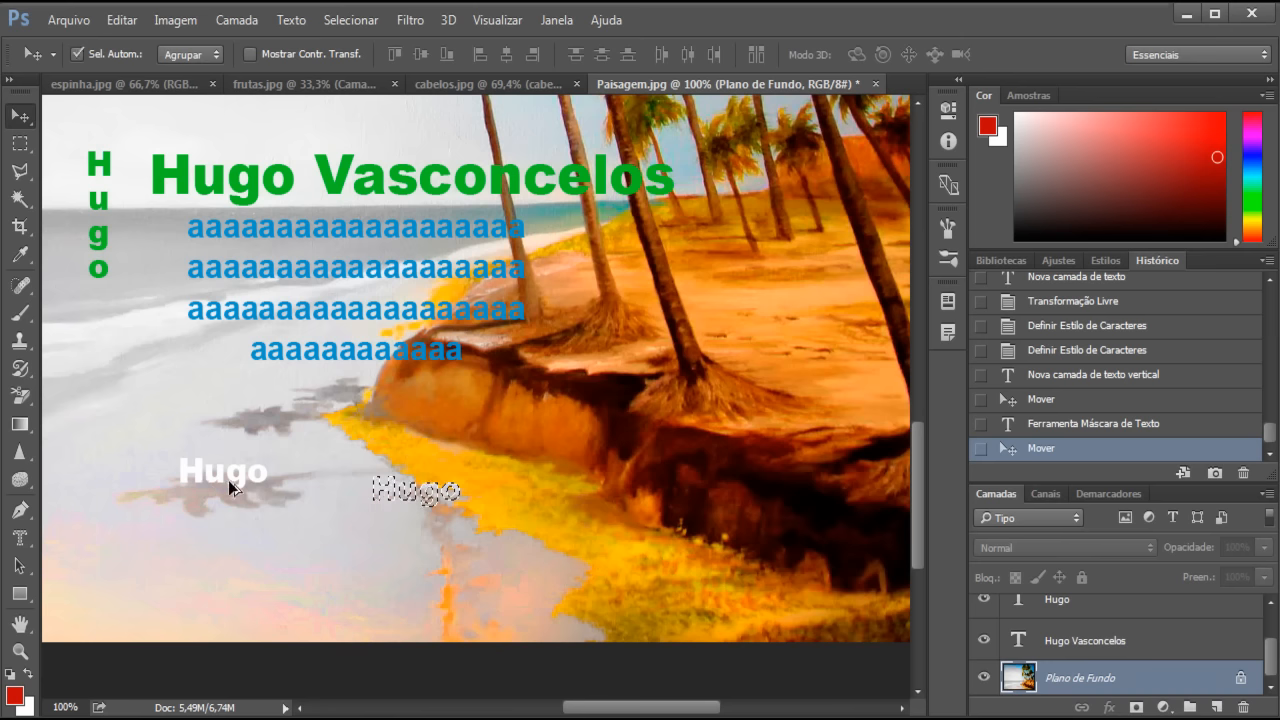
{"action": "key", "text": "ctrl+z"}
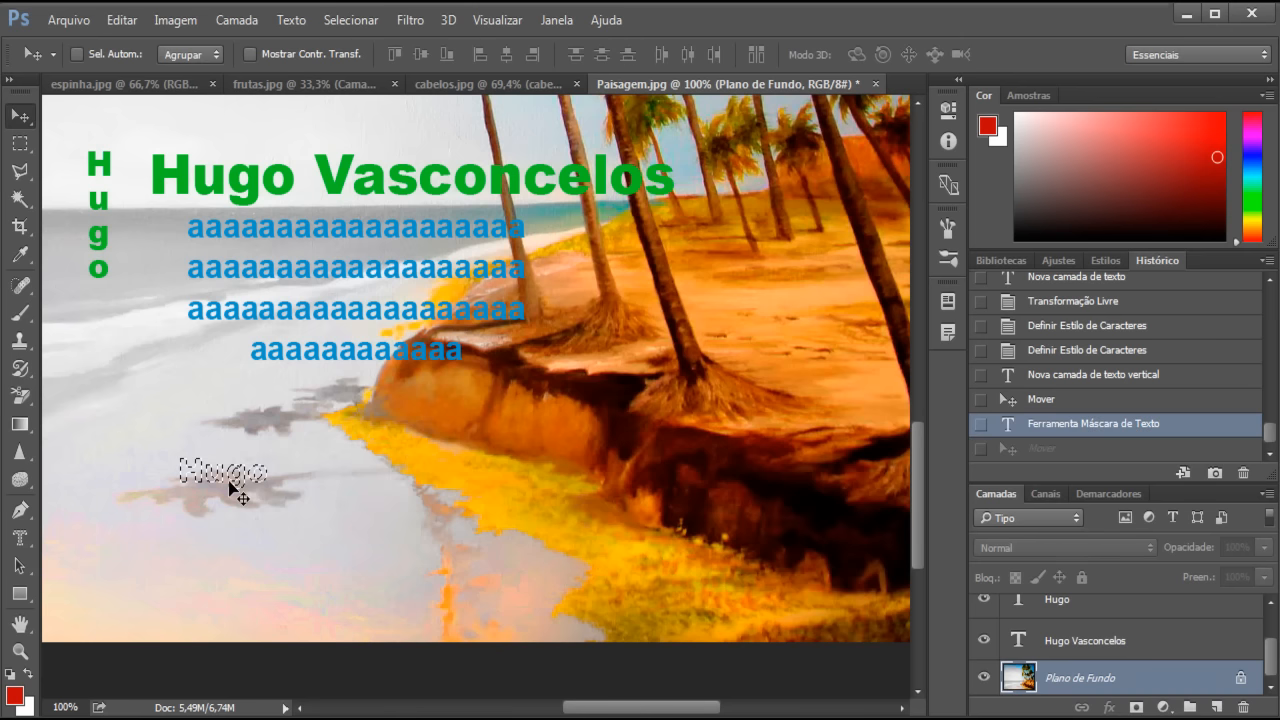
{"action": "left_click", "coordinate": [20, 146]}
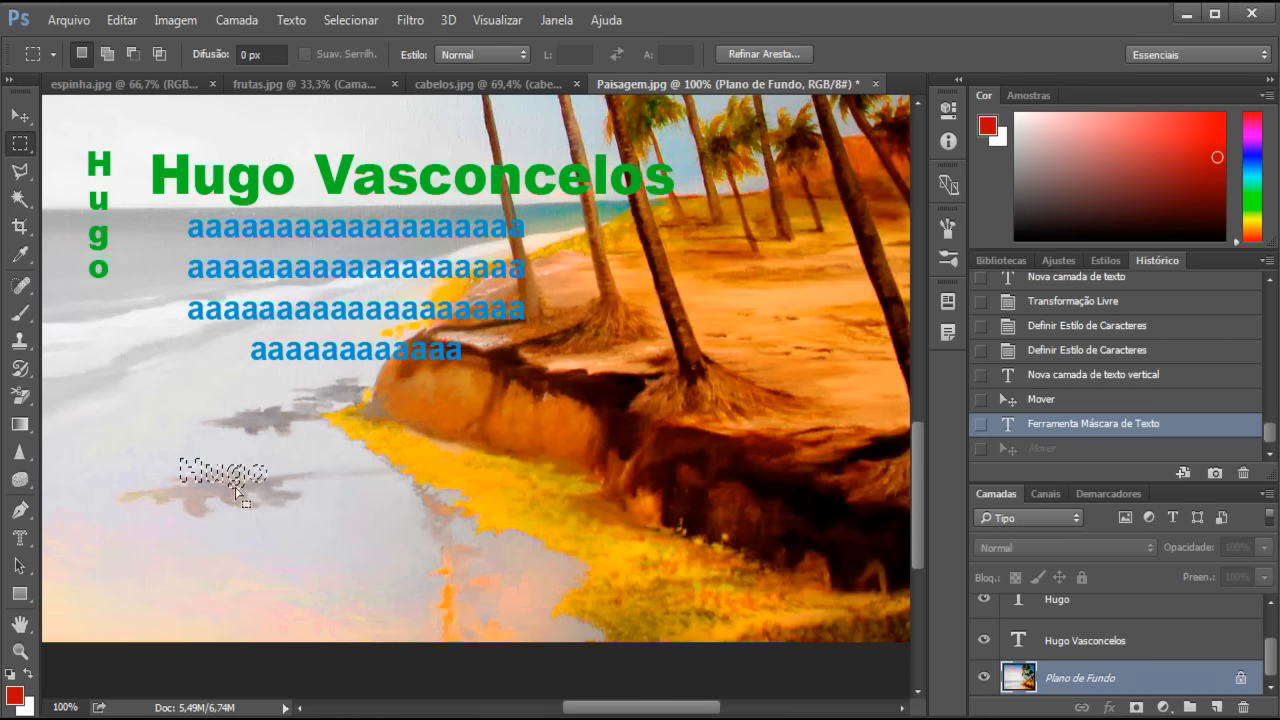
{"action": "left_click_drag", "start_coordinate": [233, 484], "coordinate": [170, 438]}
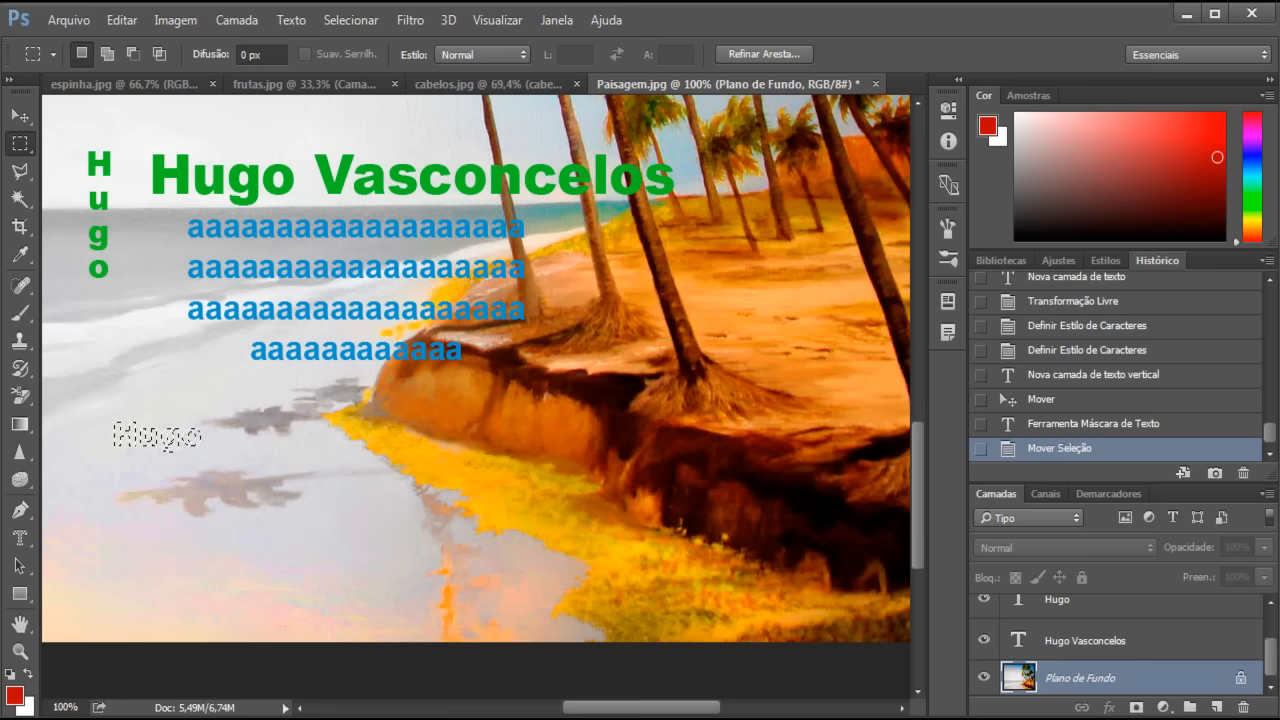
{"action": "key", "text": "ctrl+j"}
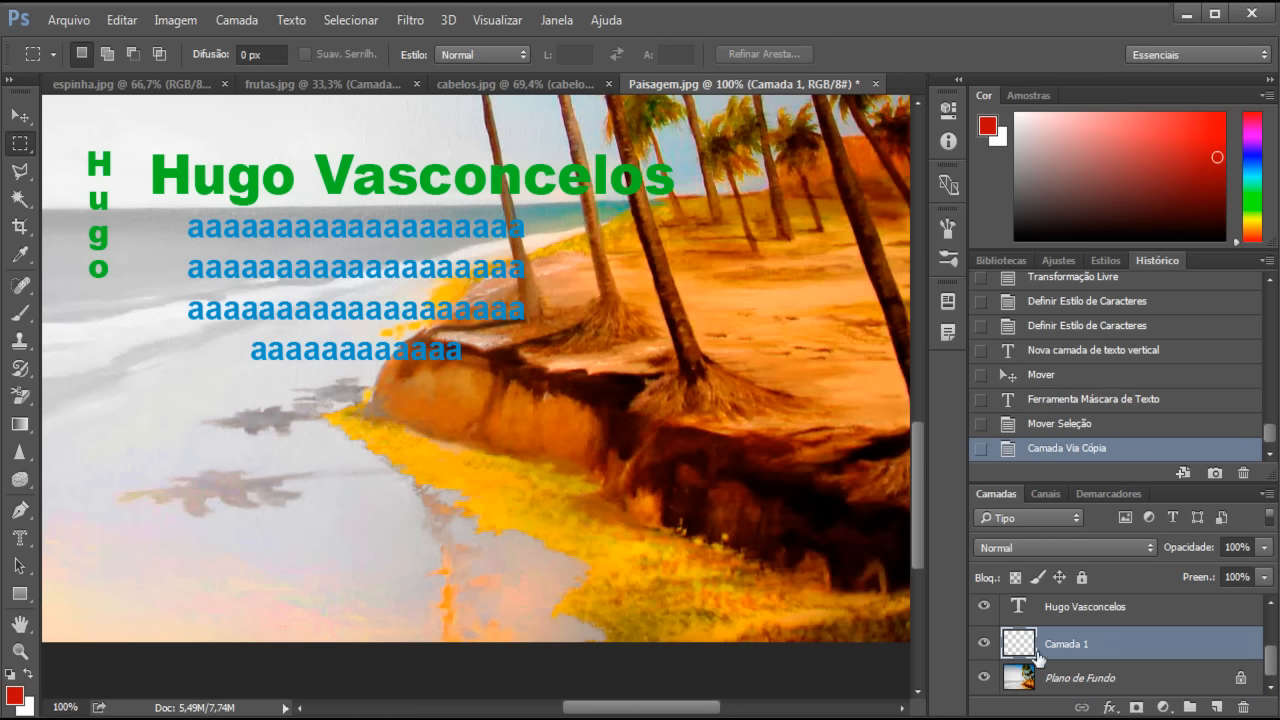
{"action": "left_click", "coordinate": [984, 678]}
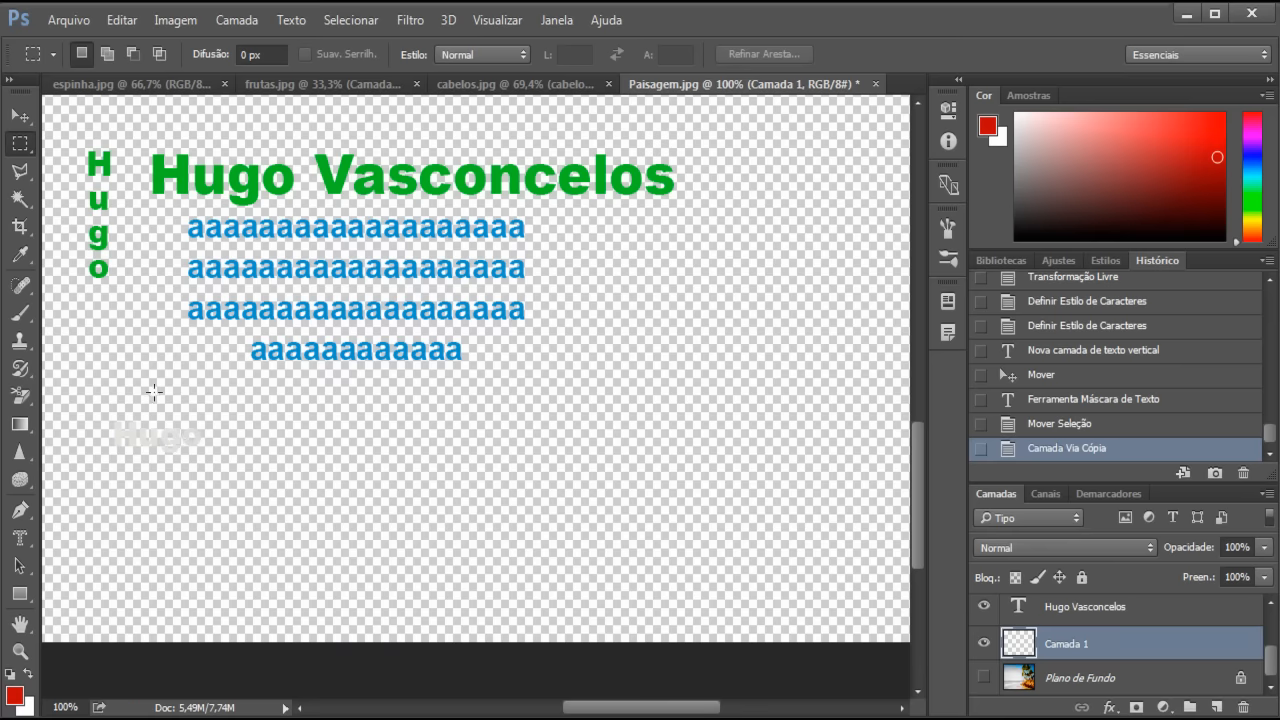
{"action": "left_click", "coordinate": [984, 678]}
{"action": "key", "text": "ctrl+z"}
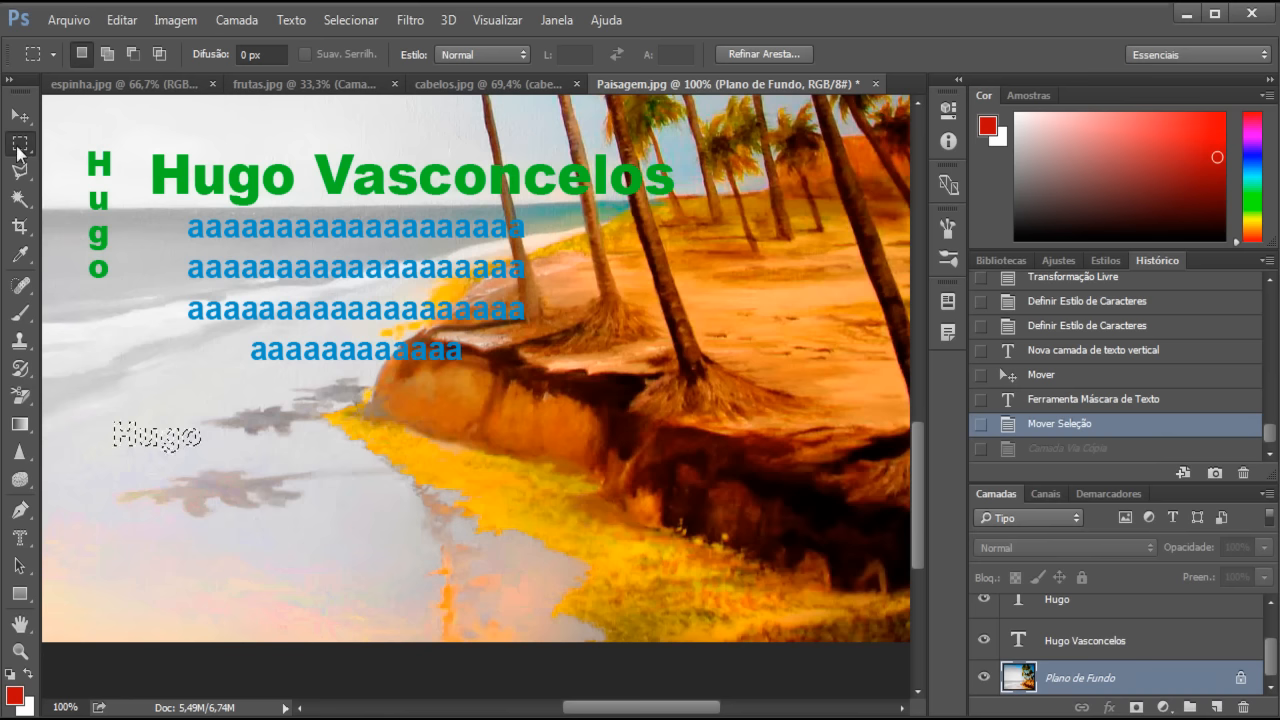
- Copy a Hugo-shaped piece of the orange rock to new layer Camada 1, then check it by hiding and showing the background
{"action": "left_click_drag", "start_coordinate": [160, 436], "coordinate": [453, 397]}
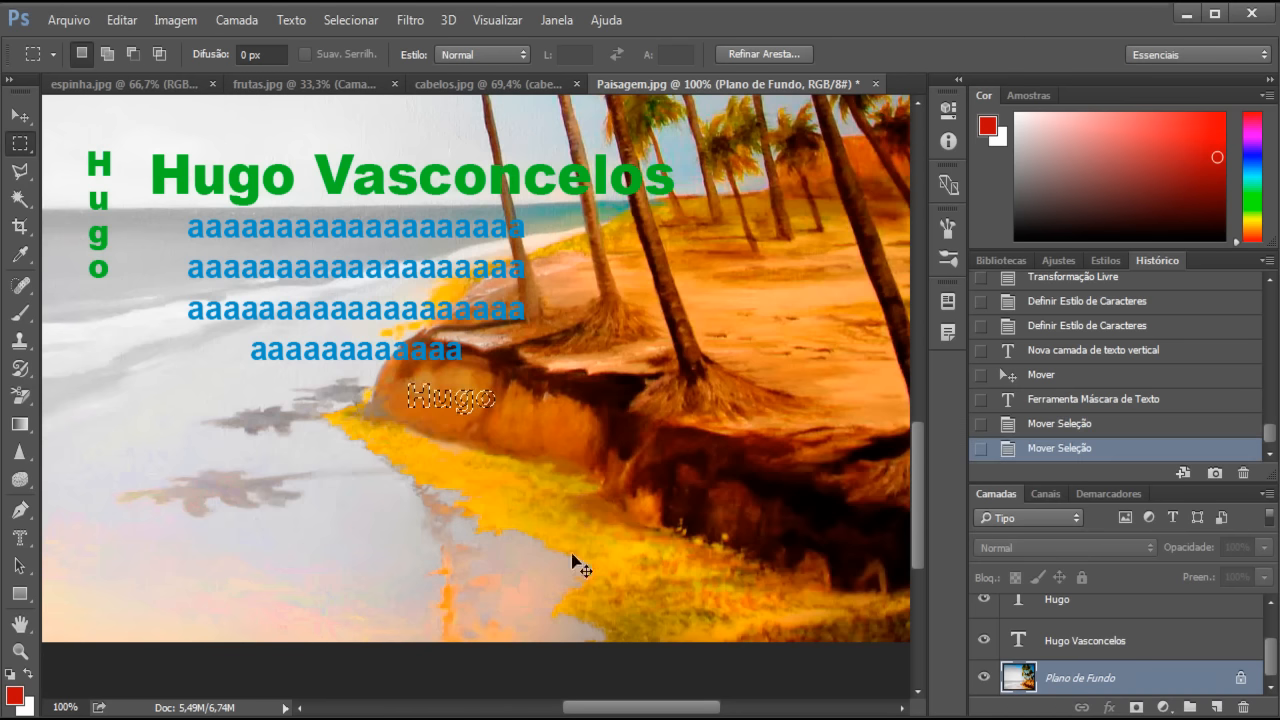
{"action": "key", "text": "ctrl+j"}
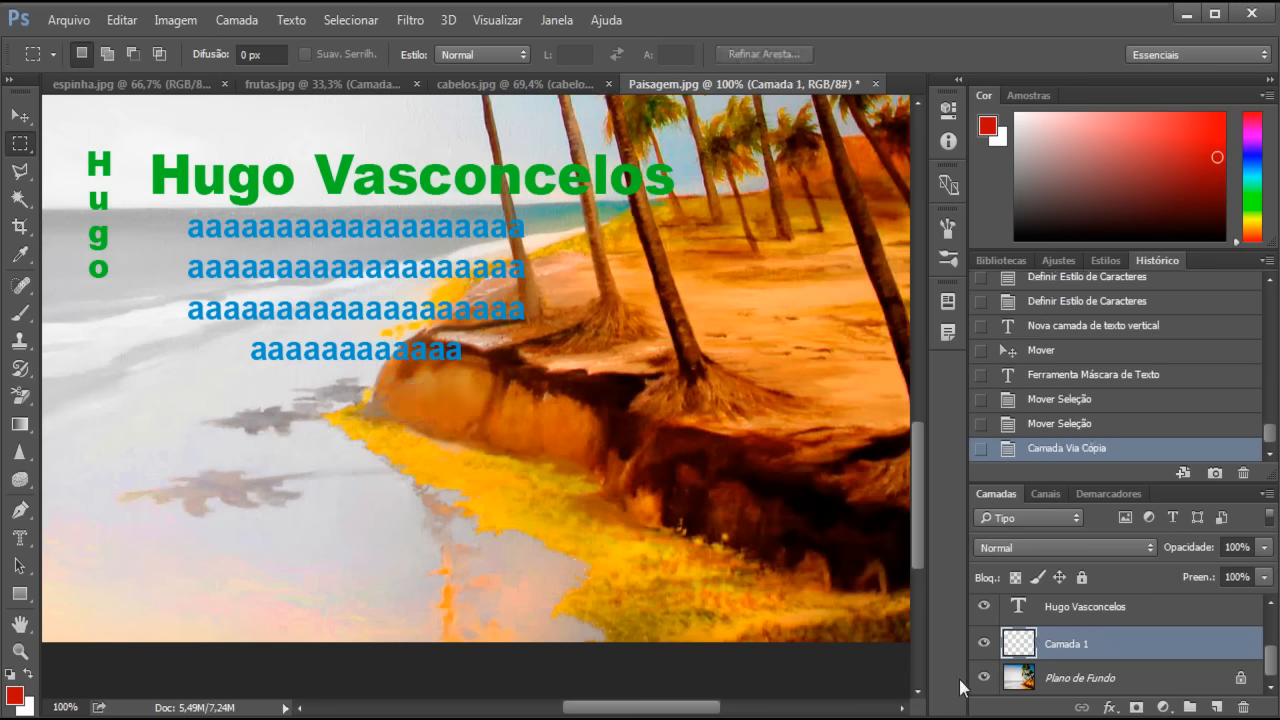
{"action": "left_click", "coordinate": [983, 678]}
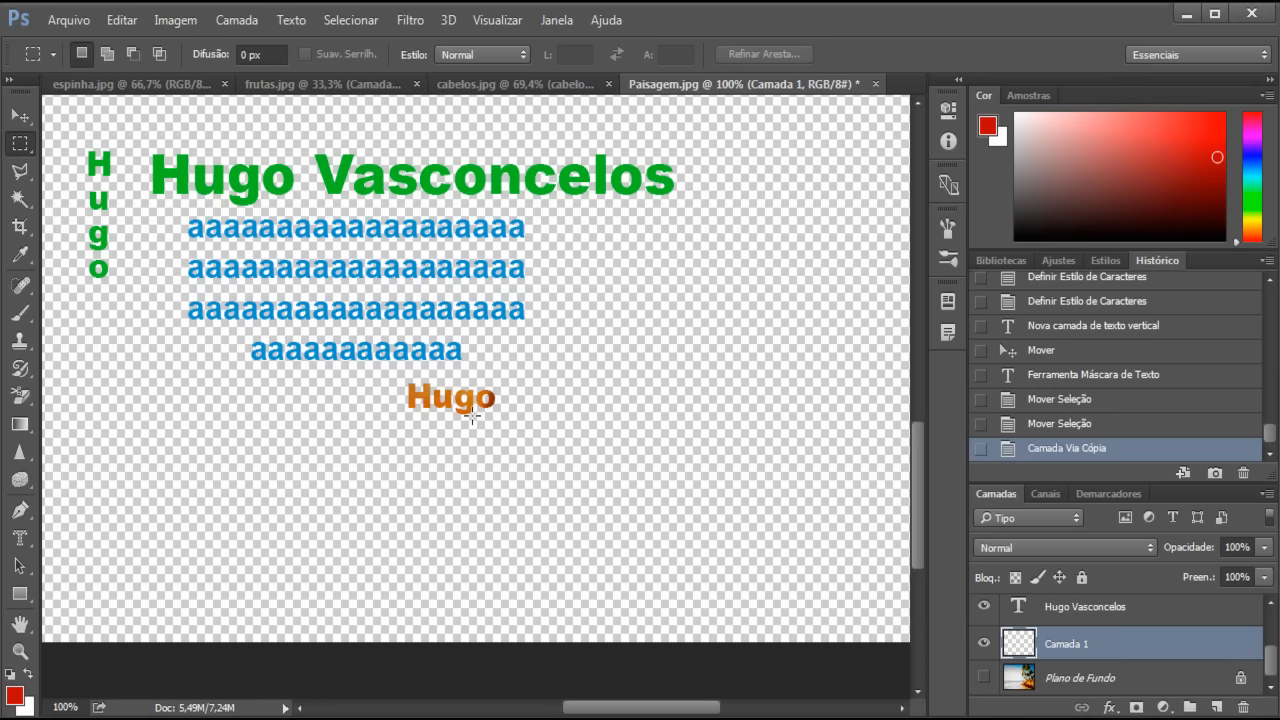
{"action": "left_click", "coordinate": [983, 679]}
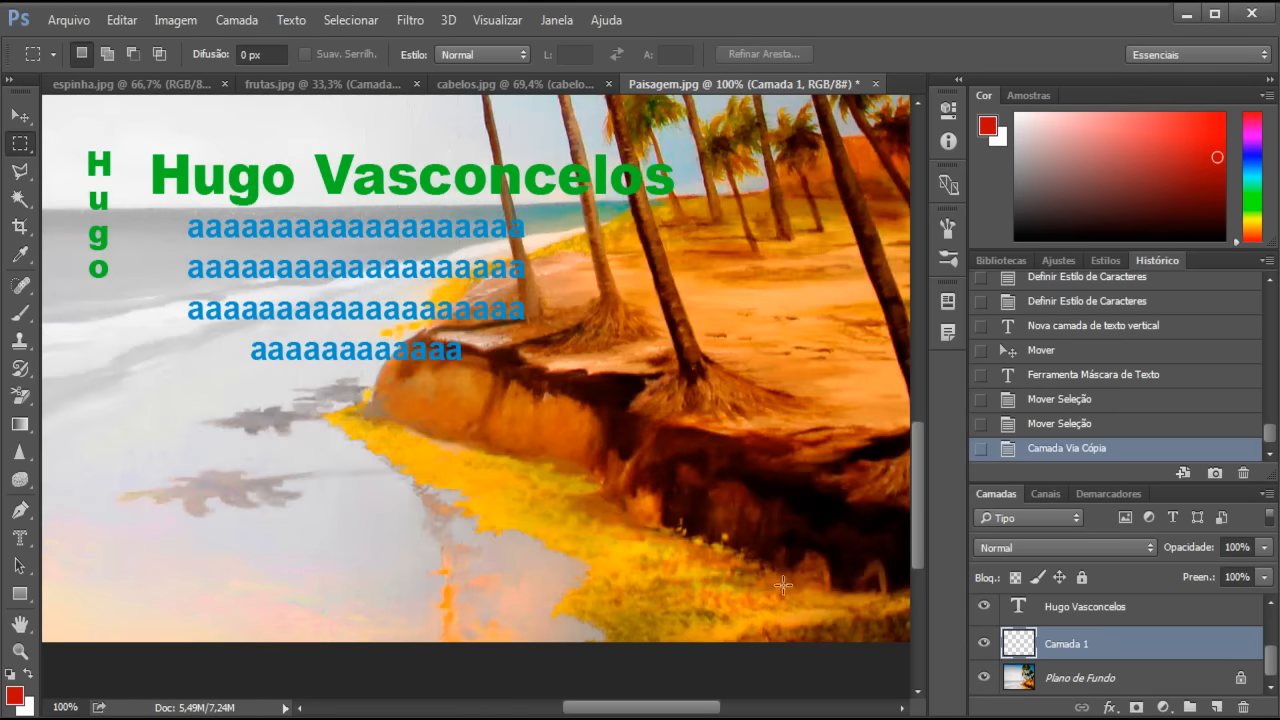